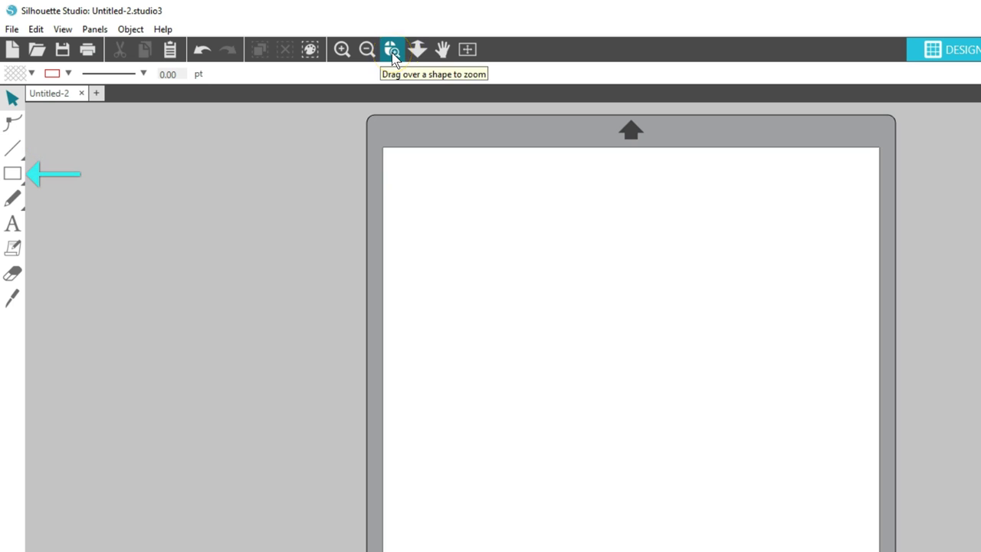
Step: Zoom in on the cutting mat with the Zoom tool and pan up to its top edge
{"action": "left_click", "coordinate": [416, 54]}
{"action": "left_click_drag", "start_coordinate": [522, 523], "coordinate": [521, 445]}
{"action": "left_click_drag", "start_coordinate": [629, 355], "coordinate": [403, 447]}
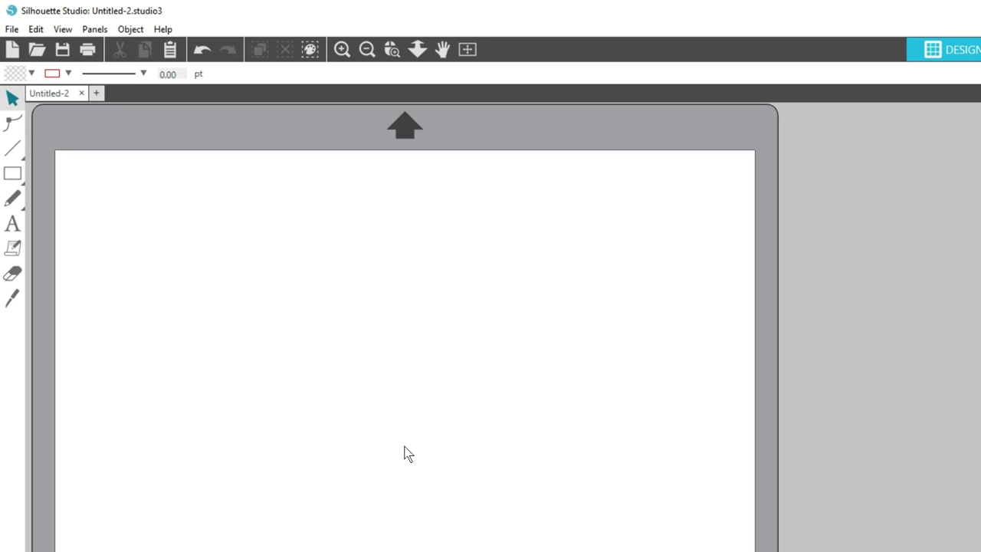
{"action": "mouse_move", "coordinate": [13, 153]}
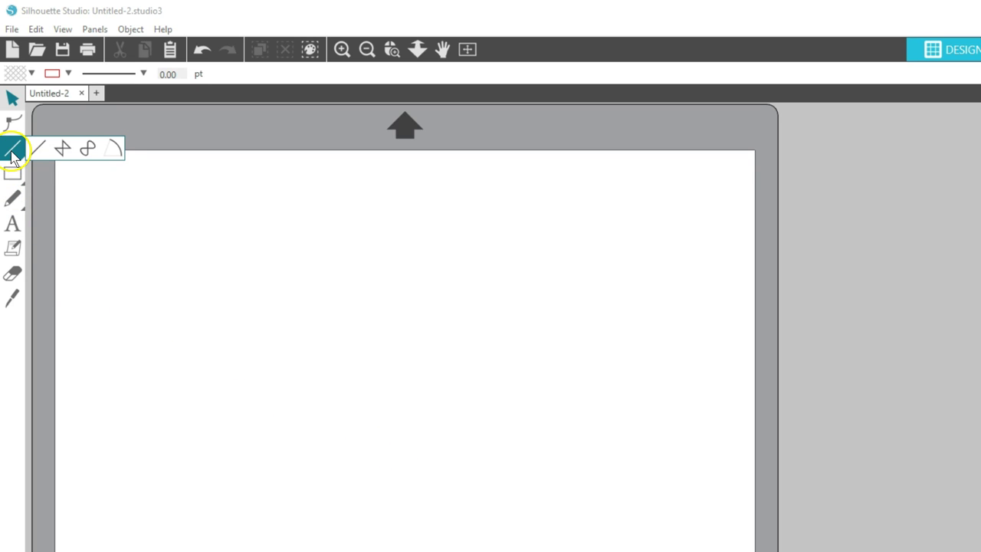
{"action": "mouse_move", "coordinate": [9, 176]}
{"action": "mouse_move", "coordinate": [9, 202]}
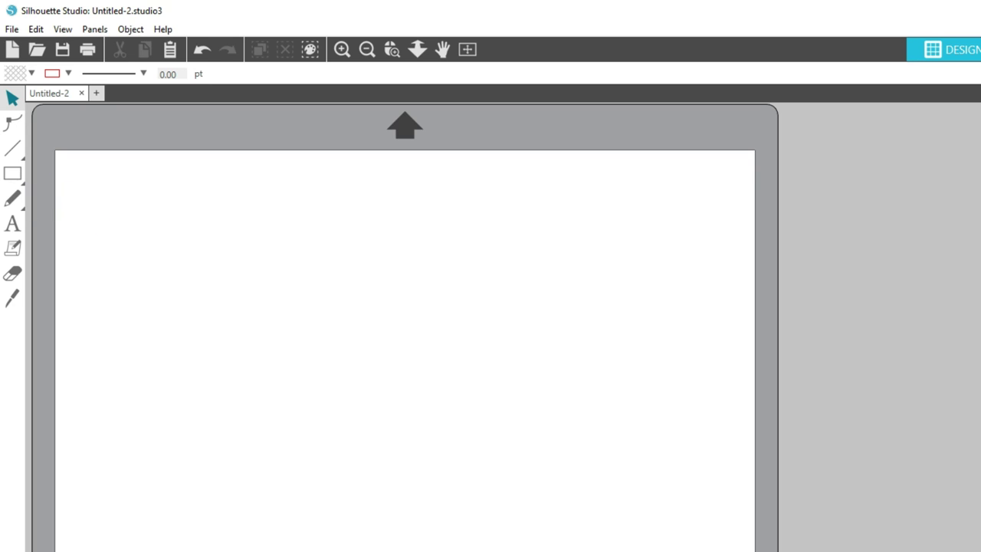
Step: Review the Tools preferences without changes, then draw a 1.932 in diagonal line near the mat's top-left
{"action": "left_click", "coordinate": [12, 147]}
{"action": "left_click", "coordinate": [36, 148]}
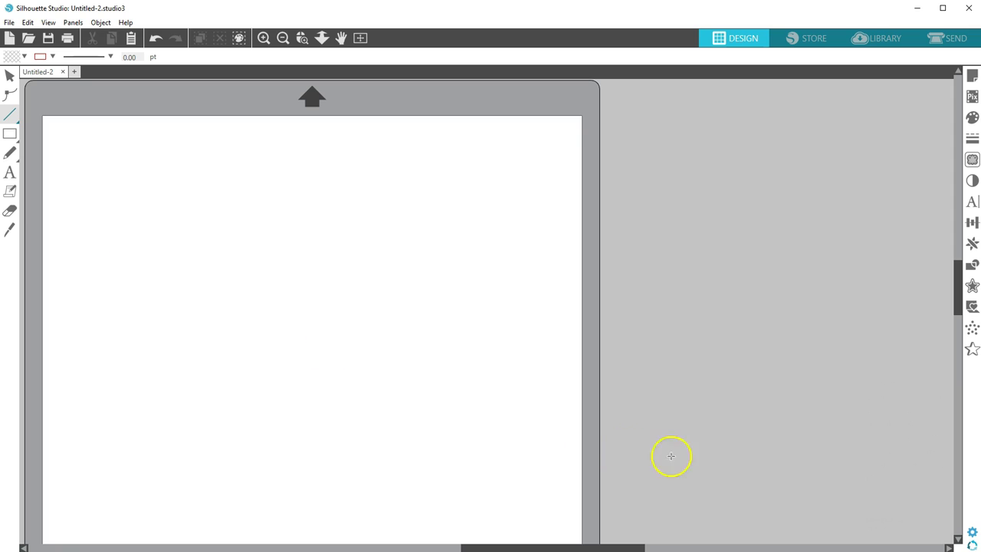
{"action": "left_click", "coordinate": [972, 532]}
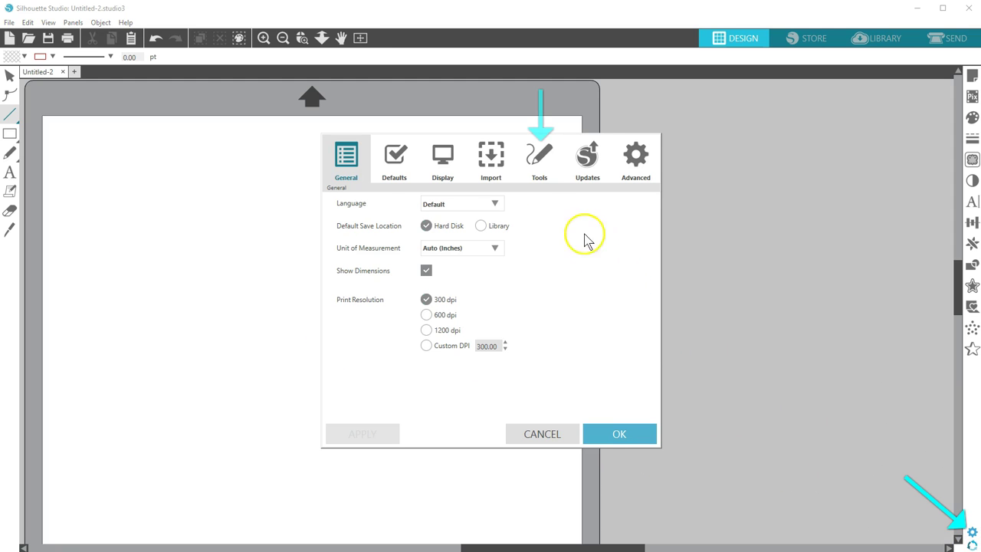
{"action": "left_click", "coordinate": [536, 161]}
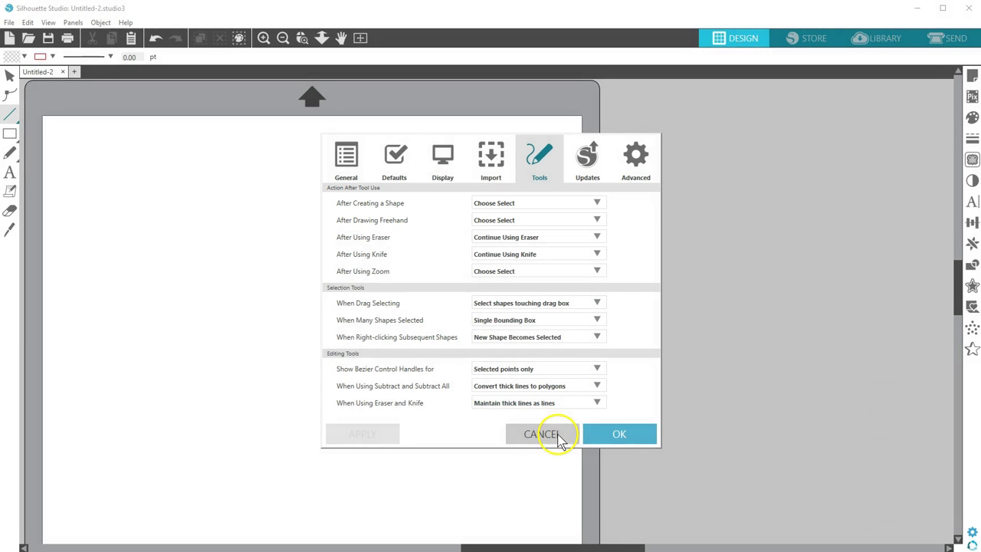
{"action": "left_click", "coordinate": [554, 433]}
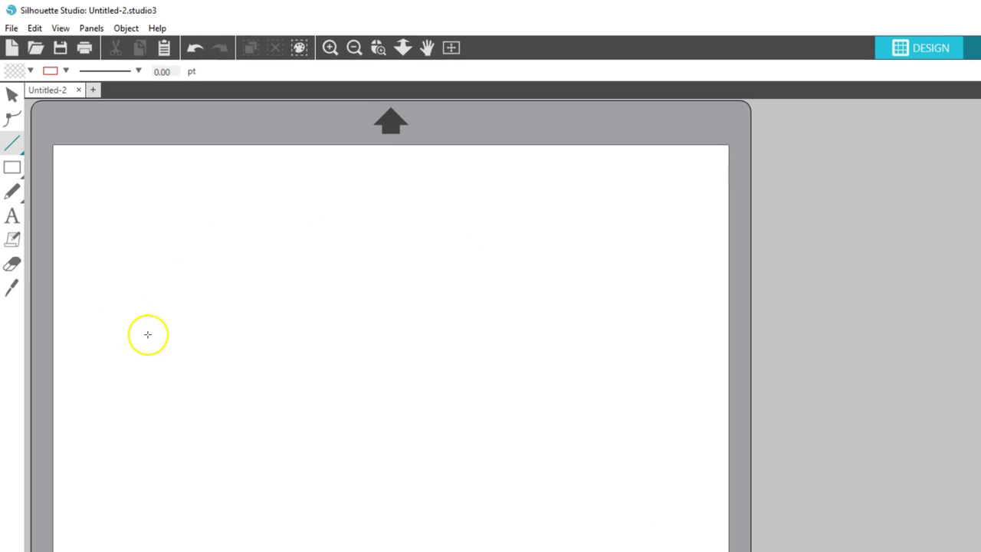
{"action": "mouse_move", "coordinate": [147, 333]}
{"action": "left_mouse_down"}
{"action": "mouse_move", "coordinate": [357, 333]}
{"action": "mouse_move", "coordinate": [430, 287]}
{"action": "mouse_move", "coordinate": [429, 353]}
{"action": "mouse_move", "coordinate": [344, 442]}
{"action": "mouse_move", "coordinate": [391, 340]}
{"action": "mouse_move", "coordinate": [353, 452]}
{"action": "mouse_move", "coordinate": [359, 340]}
{"action": "mouse_move", "coordinate": [335, 229]}
{"action": "mouse_move", "coordinate": [171, 184]}
{"action": "mouse_move", "coordinate": [239, 210]}
{"action": "left_mouse_up"}
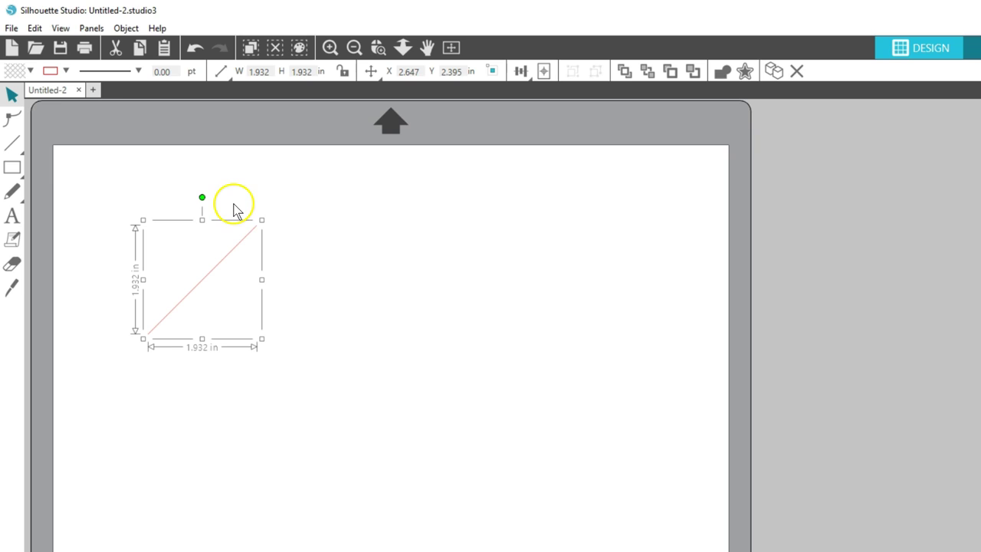
Step: Draw a closed six-corner polygon on the mat with the Polyline tool
{"action": "left_click", "coordinate": [13, 168]}
{"action": "mouse_move", "coordinate": [14, 142]}
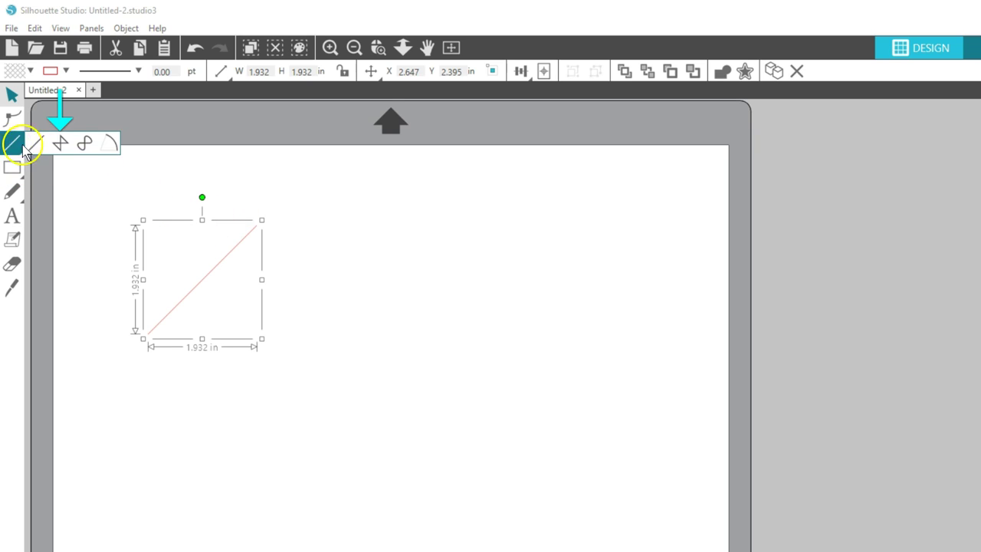
{"action": "left_click", "coordinate": [59, 141]}
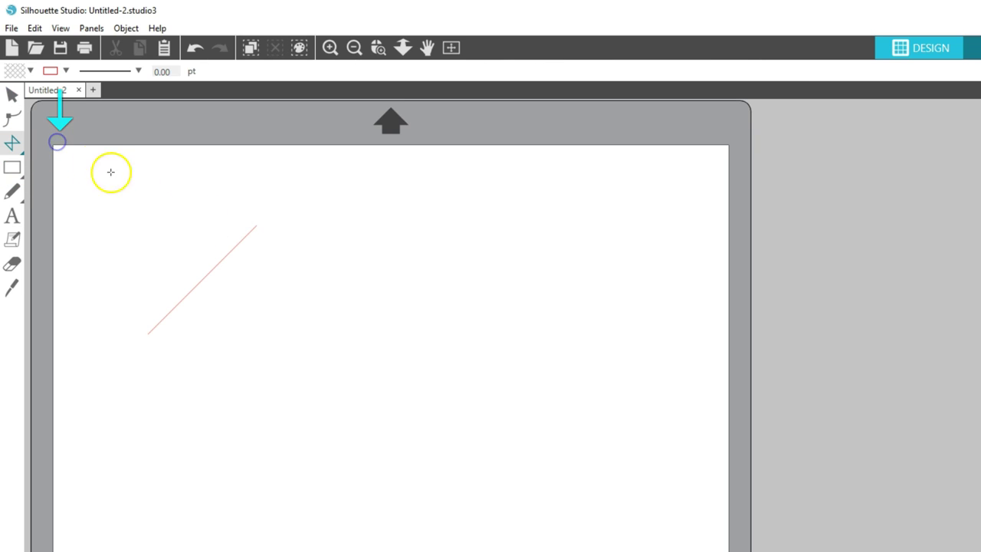
{"action": "left_click", "coordinate": [301, 252]}
{"action": "left_click", "coordinate": [342, 398]}
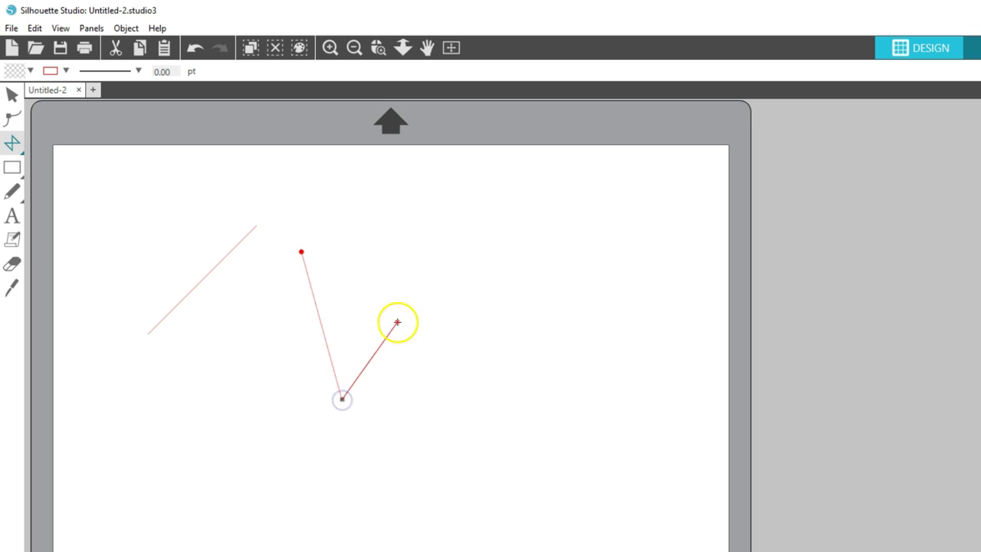
{"action": "left_click", "coordinate": [399, 322]}
{"action": "left_click", "coordinate": [460, 416]}
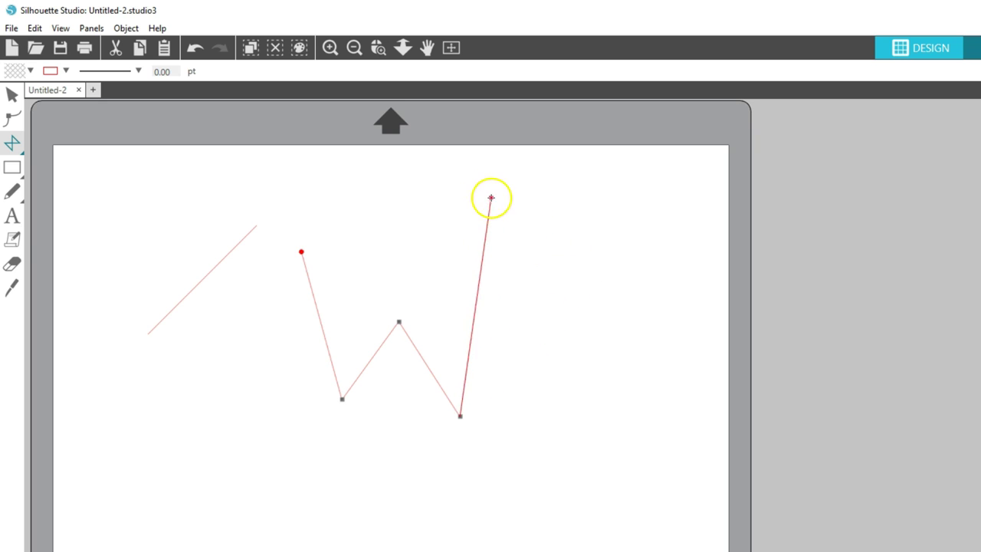
{"action": "left_click", "coordinate": [543, 235]}
{"action": "left_click", "coordinate": [450, 177]}
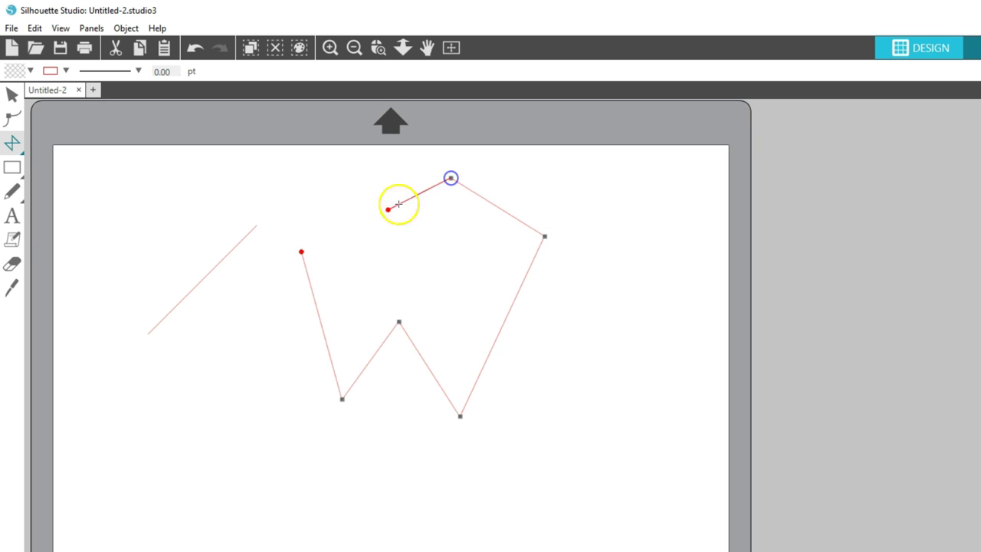
{"action": "left_click", "coordinate": [301, 252]}
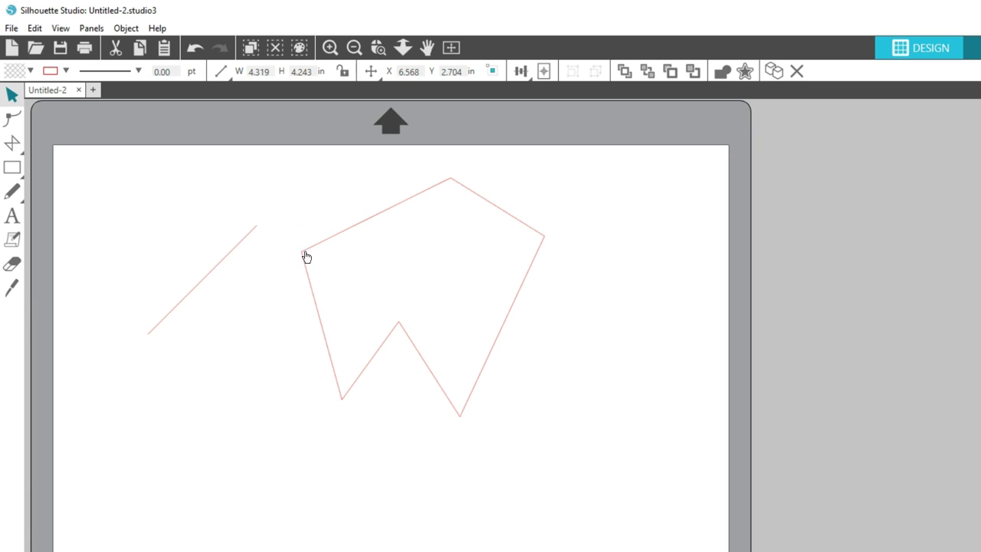
Step: Draw an open zigzag polyline below the polygon, then marquee-select all three shapes
{"action": "left_click", "coordinate": [233, 235]}
{"action": "left_click", "coordinate": [12, 143]}
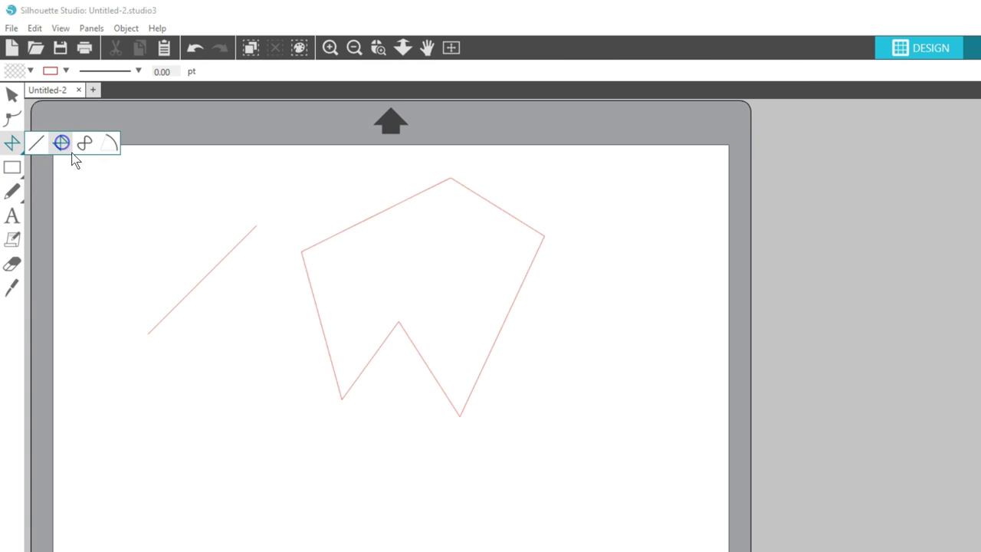
{"action": "left_click", "coordinate": [187, 398]}
{"action": "left_click", "coordinate": [246, 484]}
{"action": "left_click", "coordinate": [278, 434]}
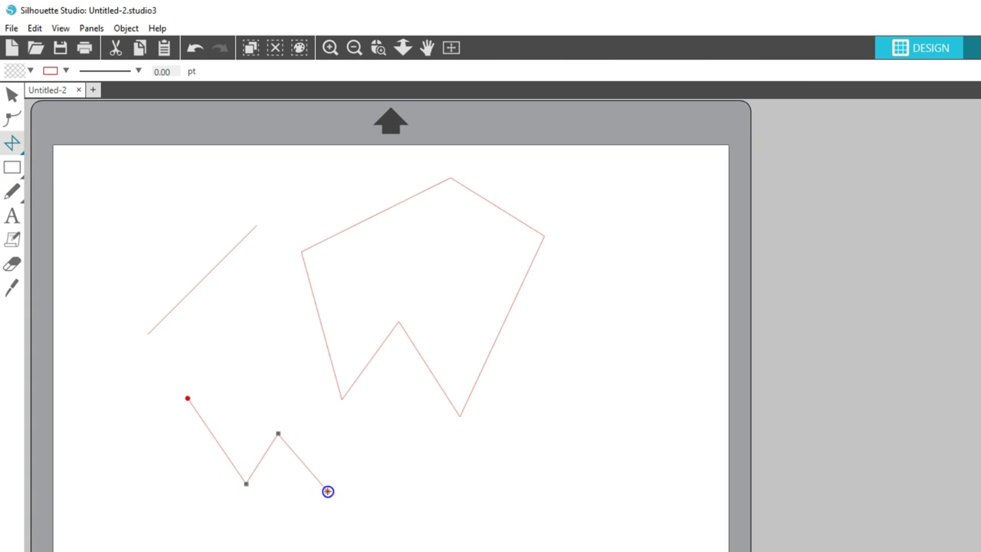
{"action": "left_click", "coordinate": [327, 491]}
{"action": "double_click", "coordinate": [352, 445]}
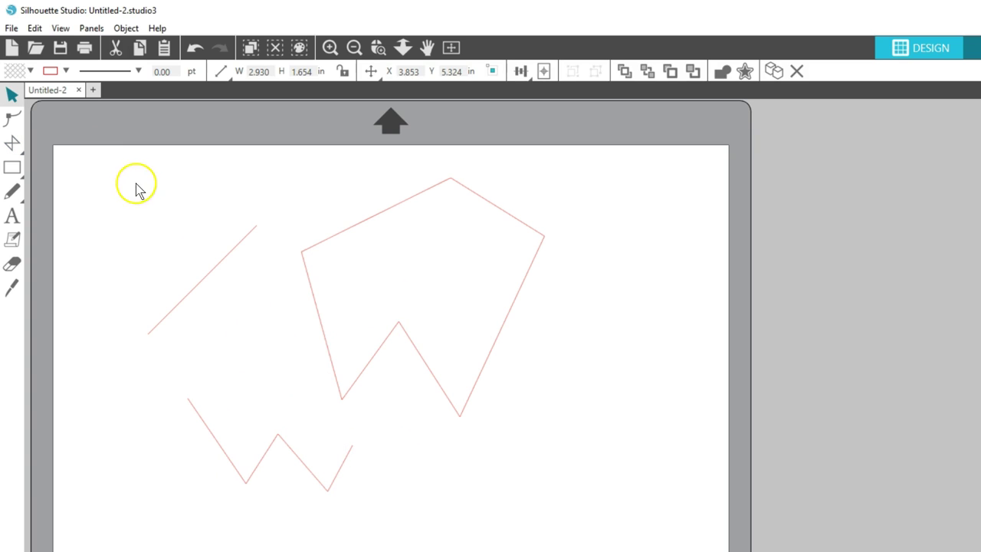
{"action": "left_click_drag", "start_coordinate": [143, 214], "coordinate": [426, 443]}
Step: Delete the selected line, polygon and zigzag from the mat
{"action": "key", "text": "Delete"}
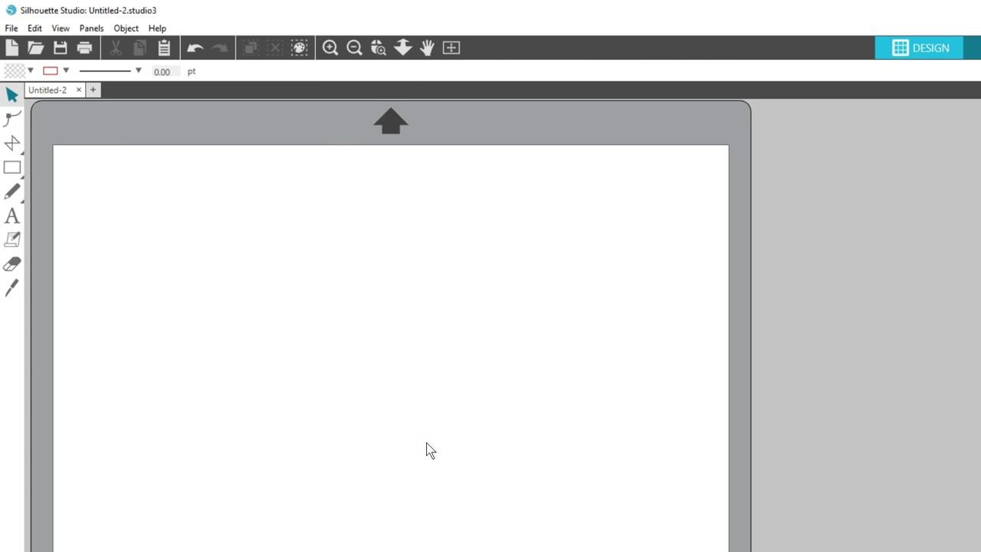
{"action": "left_click", "coordinate": [14, 141]}
{"action": "left_click", "coordinate": [67, 143]}
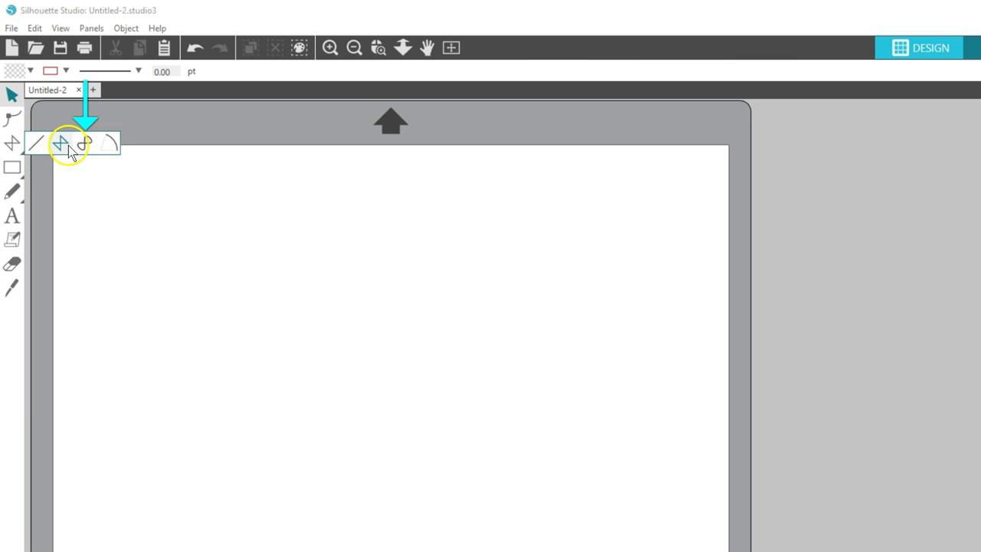
Step: Draw a closed six-node curved shape with an inward dip along its bottom edge
{"action": "left_click", "coordinate": [153, 325]}
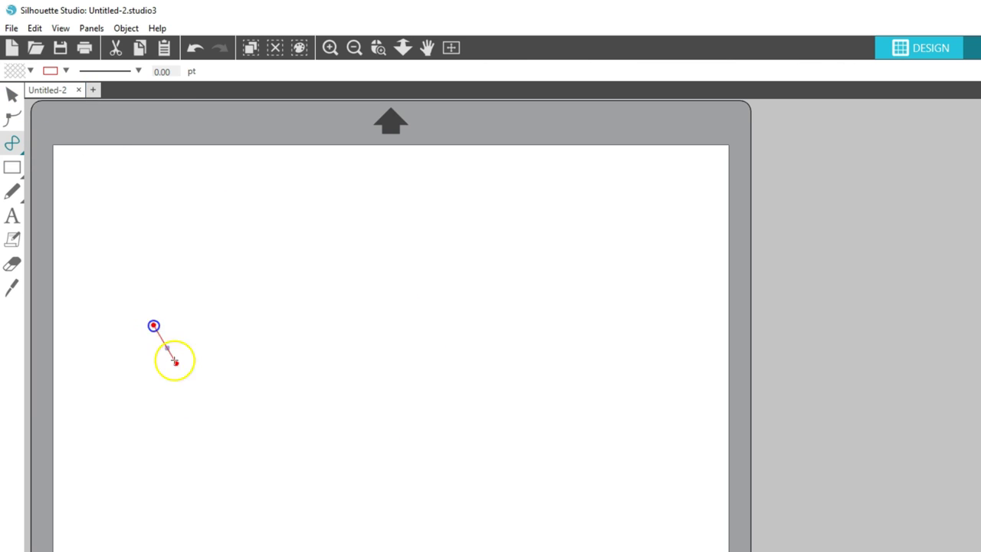
{"action": "left_click", "coordinate": [227, 445]}
{"action": "left_click", "coordinate": [303, 359]}
{"action": "left_click", "coordinate": [376, 437]}
{"action": "left_click", "coordinate": [441, 313]}
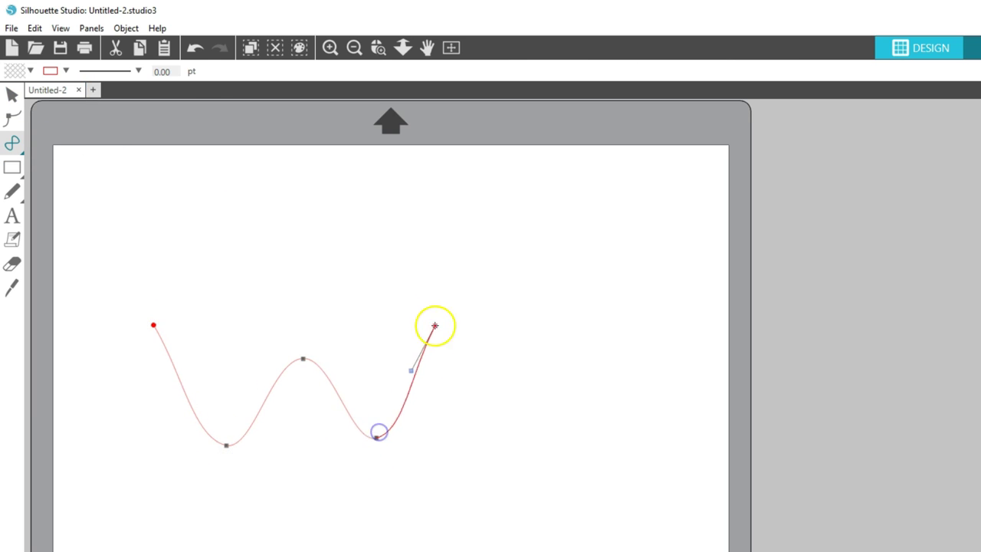
{"action": "left_click", "coordinate": [376, 243]}
{"action": "left_click", "coordinate": [306, 201]}
{"action": "left_click", "coordinate": [153, 323]}
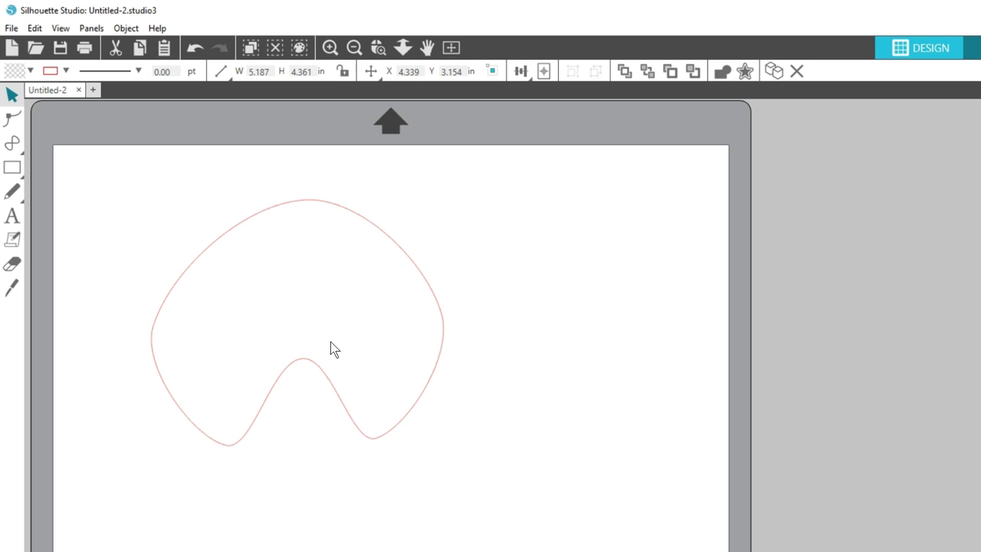
{"action": "left_click", "coordinate": [14, 118]}
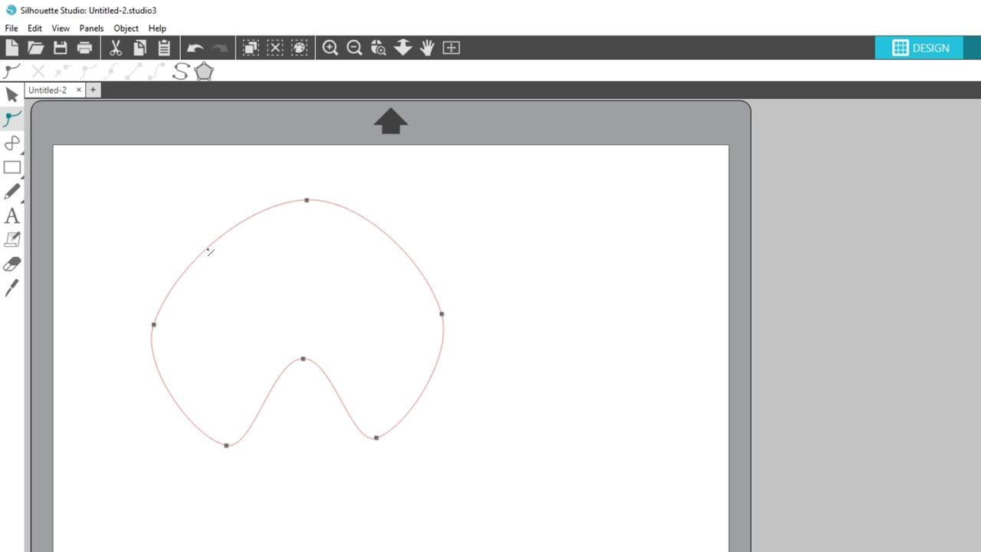
Step: Drag the handles of the node at the top of the dip to reshape the dip
{"action": "left_click", "coordinate": [303, 359]}
{"action": "left_click_drag", "start_coordinate": [329, 358], "coordinate": [356, 357]}
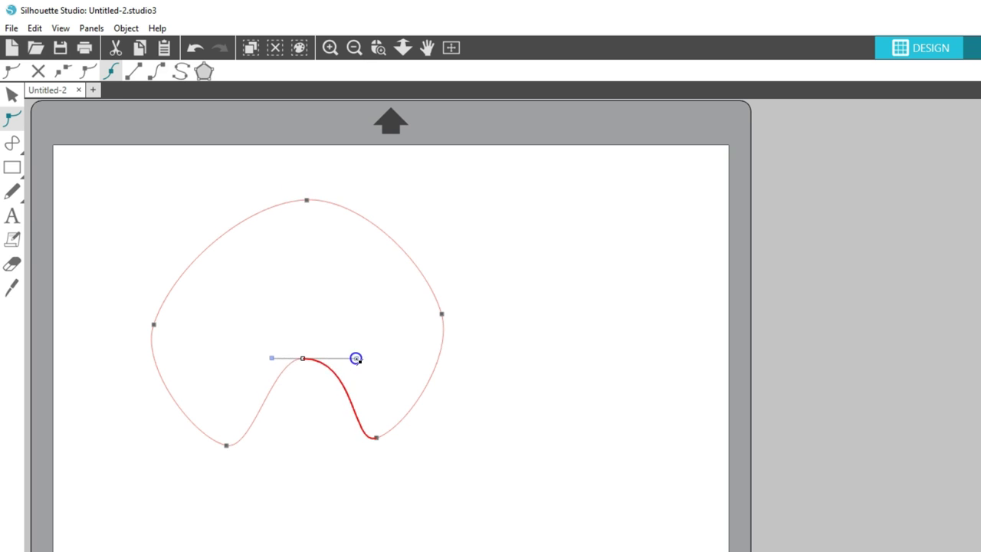
{"action": "left_click", "coordinate": [256, 357]}
{"action": "left_click", "coordinate": [297, 362]}
{"action": "double_click", "coordinate": [296, 361]}
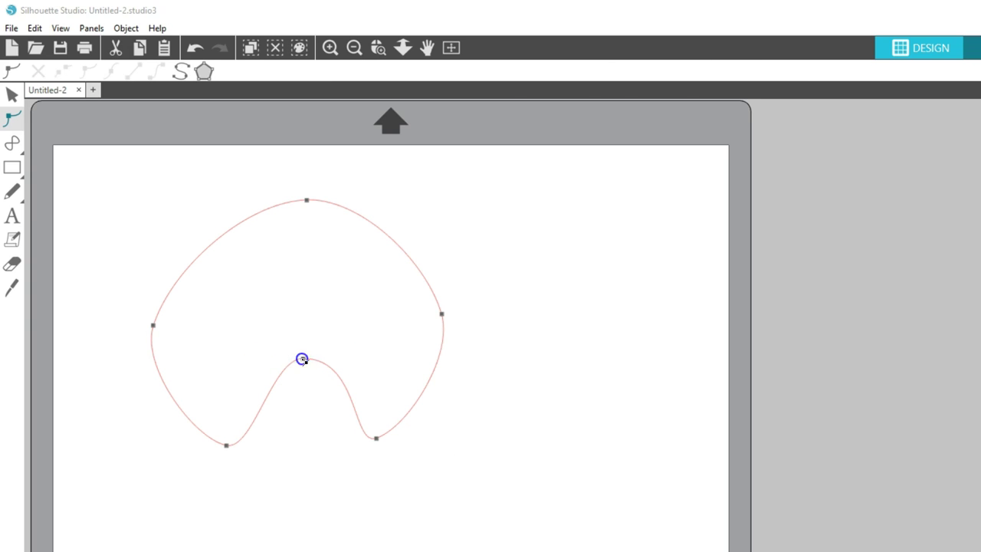
{"action": "left_click", "coordinate": [301, 359]}
{"action": "left_click_drag", "start_coordinate": [270, 360], "coordinate": [250, 361]}
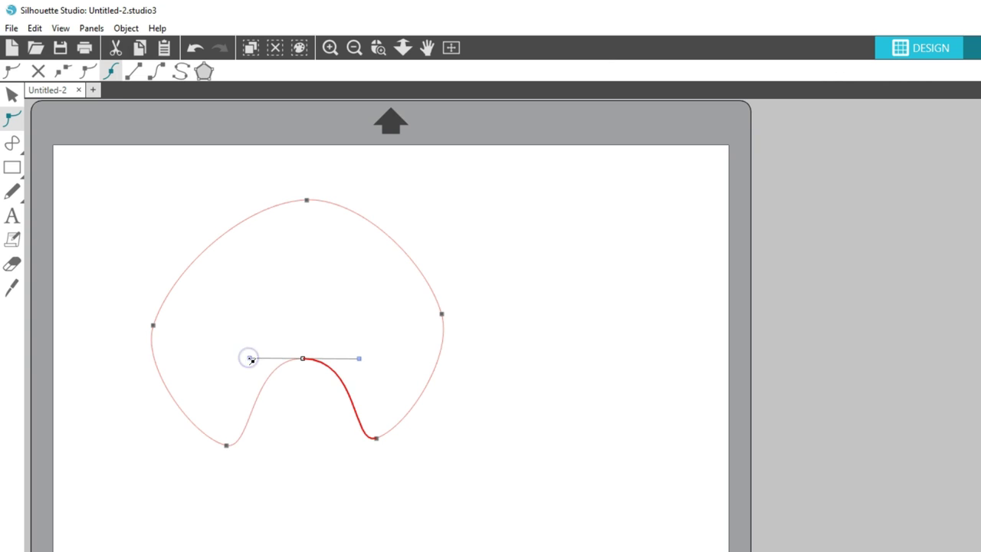
Step: Reshape the curve at the bottom-right and bottom-left nodes, then delete the shape
{"action": "left_click", "coordinate": [376, 438]}
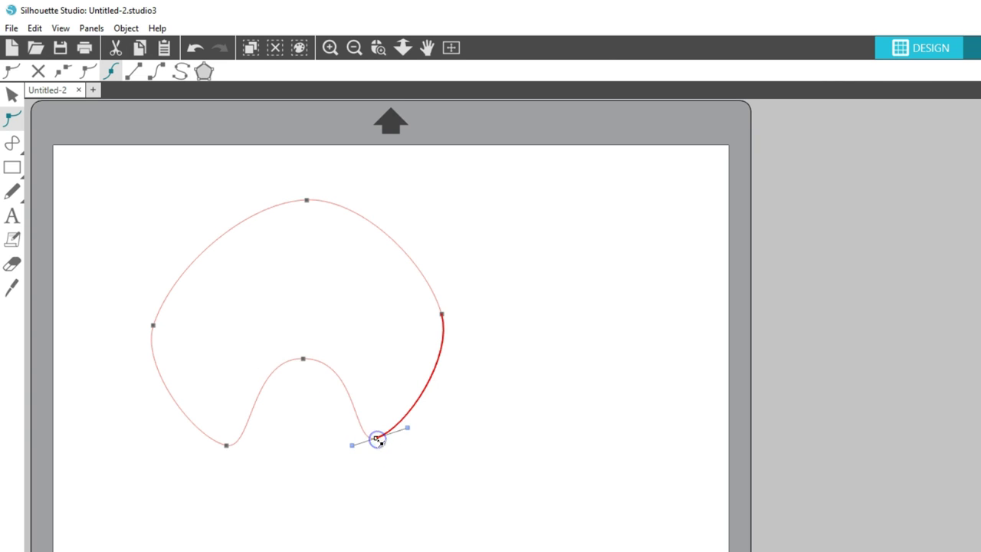
{"action": "mouse_move", "coordinate": [350, 445]}
{"action": "left_mouse_down"}
{"action": "mouse_move", "coordinate": [346, 427]}
{"action": "mouse_move", "coordinate": [344, 447]}
{"action": "mouse_move", "coordinate": [344, 436]}
{"action": "left_mouse_up"}
{"action": "left_click", "coordinate": [226, 445]}
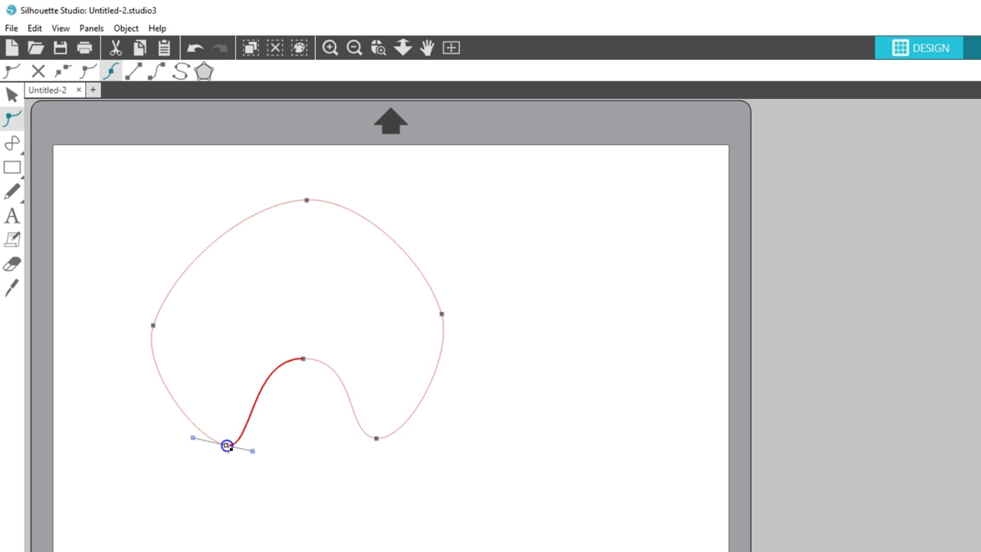
{"action": "left_click_drag", "start_coordinate": [255, 451], "coordinate": [287, 440]}
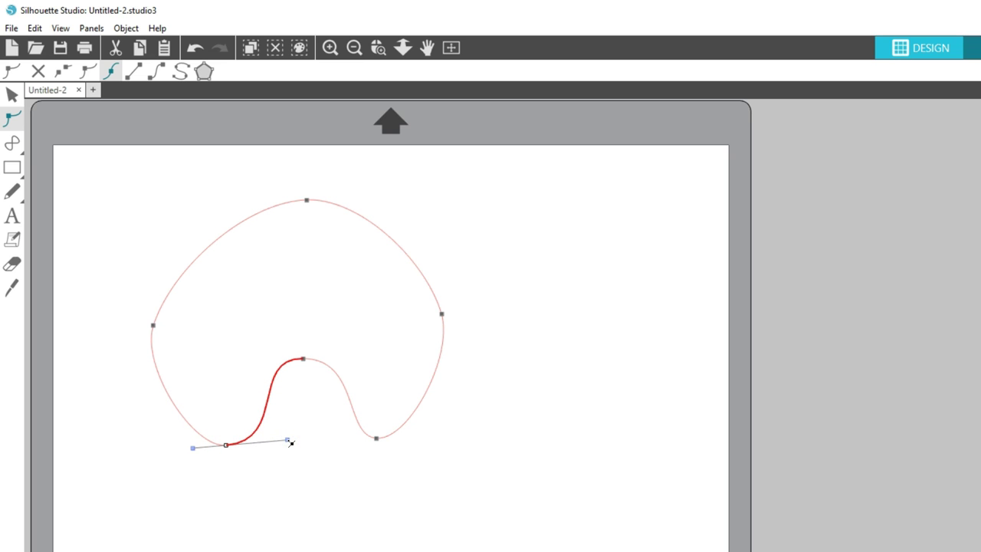
{"action": "double_click", "coordinate": [253, 337]}
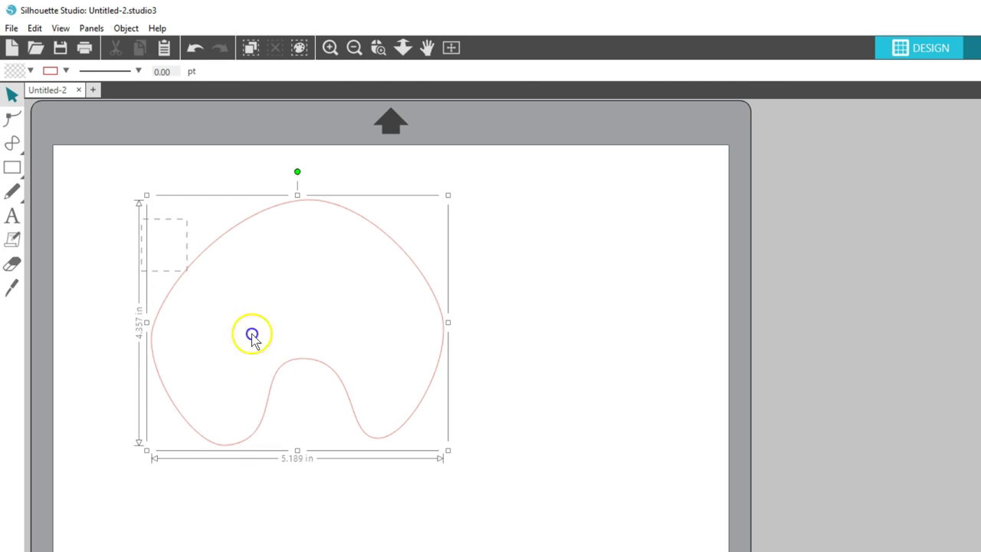
{"action": "key", "text": "Delete"}
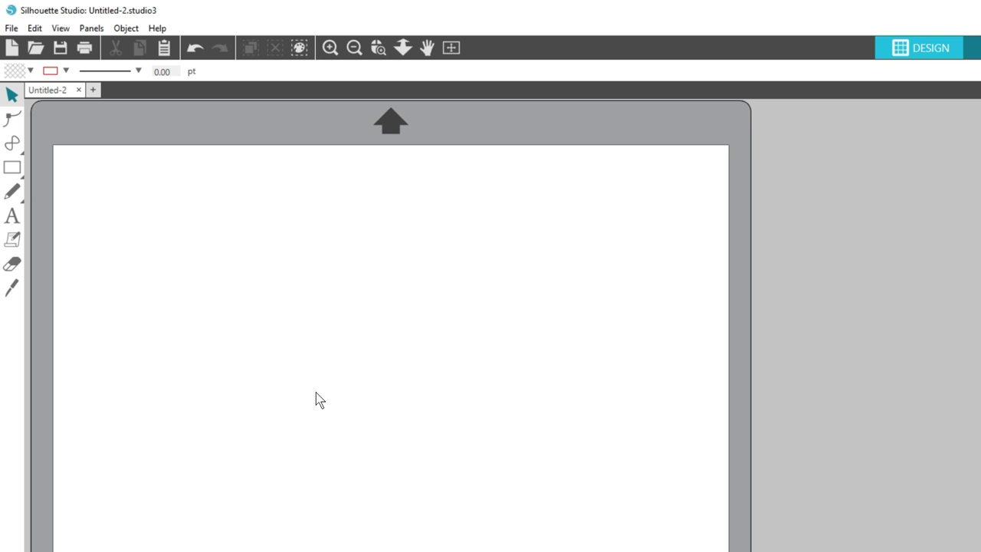
Step: Draw a half-circle arc across the middle of the mat with the Arc tool
{"action": "left_click", "coordinate": [12, 146]}
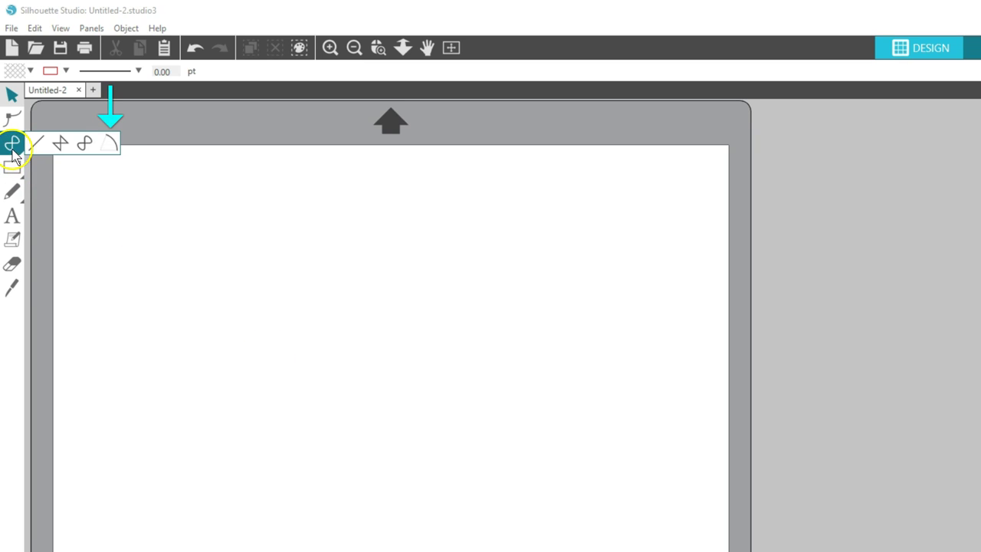
{"action": "left_click", "coordinate": [110, 144]}
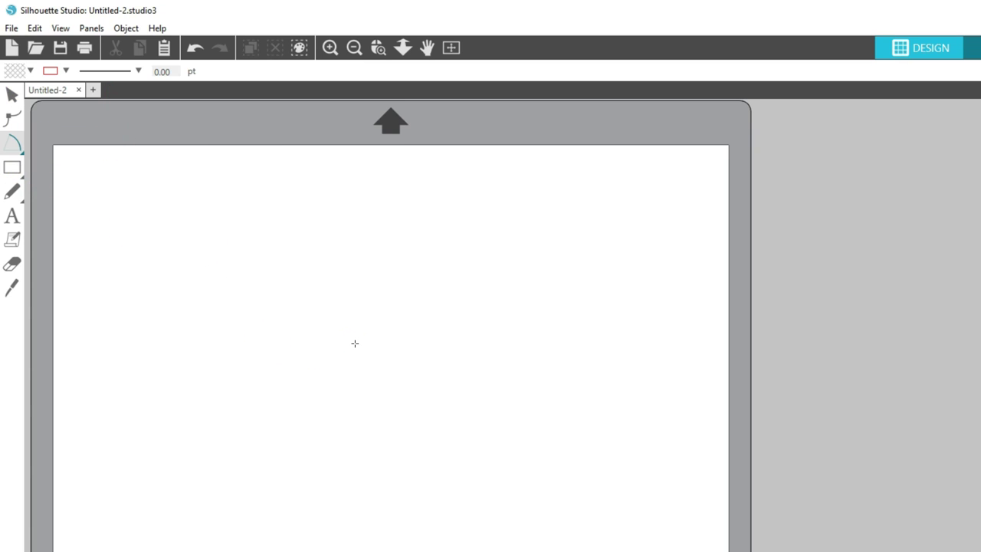
{"action": "left_click_drag", "start_coordinate": [355, 344], "coordinate": [248, 344]}
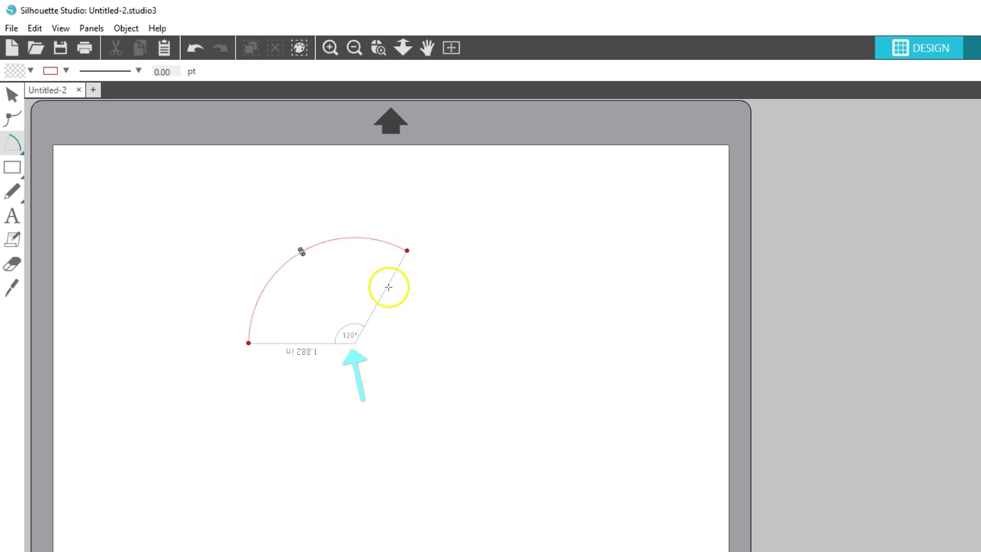
{"action": "left_click", "coordinate": [422, 346]}
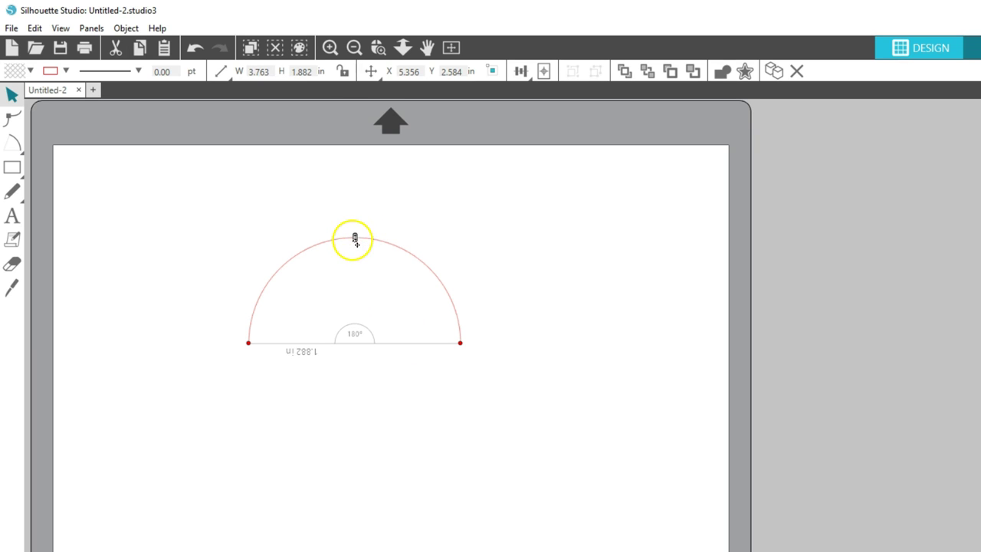
Step: Enlarge the arc, shorten it to 168° from its right end, then shrink and rotate it slightly
{"action": "left_click_drag", "start_coordinate": [355, 236], "coordinate": [355, 185]}
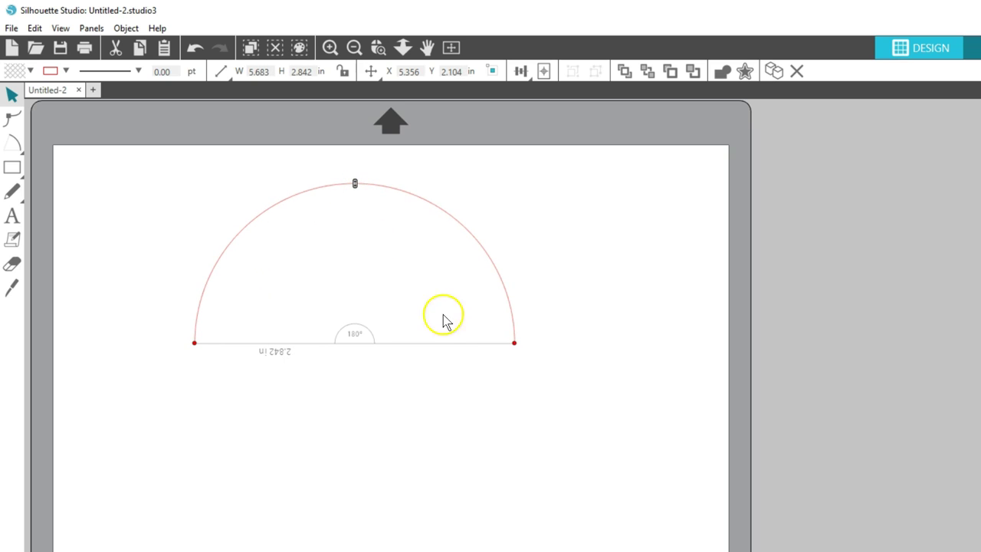
{"action": "left_click_drag", "start_coordinate": [514, 343], "coordinate": [483, 316]}
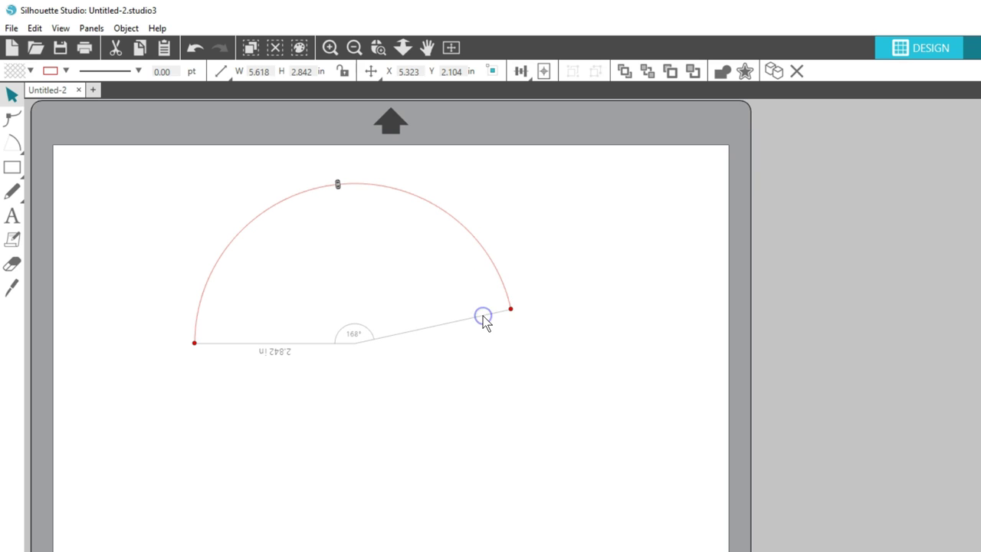
{"action": "left_click", "coordinate": [473, 242]}
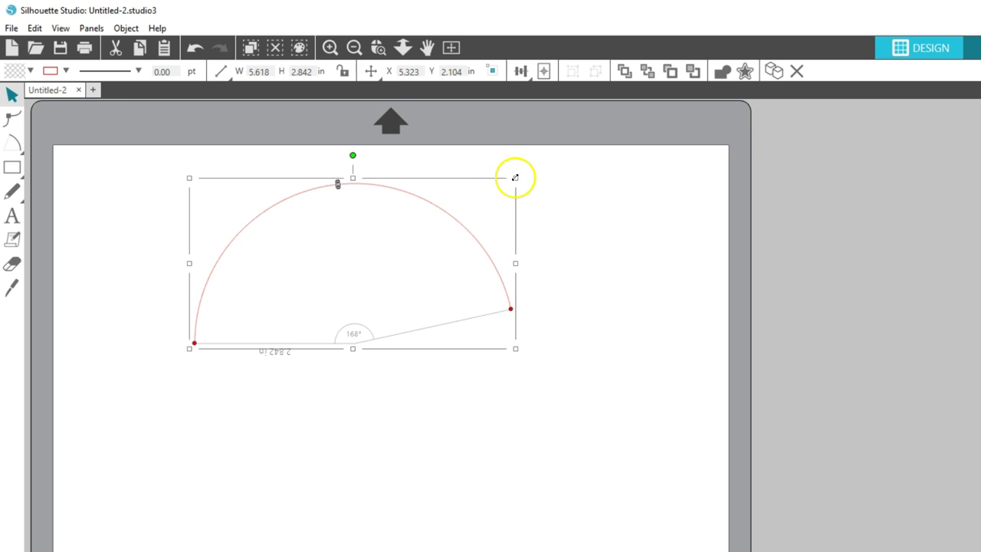
{"action": "left_click_drag", "start_coordinate": [515, 178], "coordinate": [432, 228]}
{"action": "left_click_drag", "start_coordinate": [317, 204], "coordinate": [380, 268]}
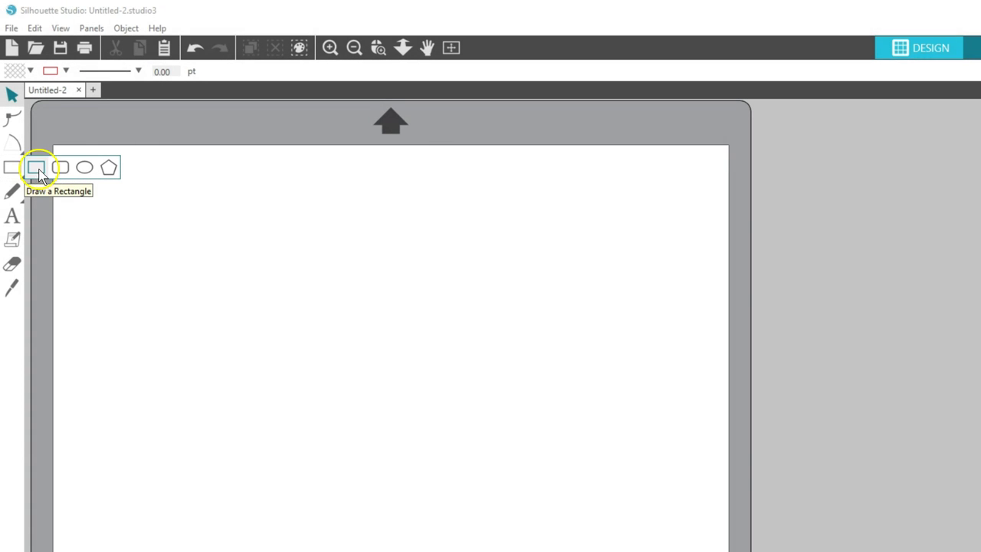
Step: Draw a 2.077 in by 2.077 in square near the top-left of the mat
{"action": "left_click", "coordinate": [36, 167]}
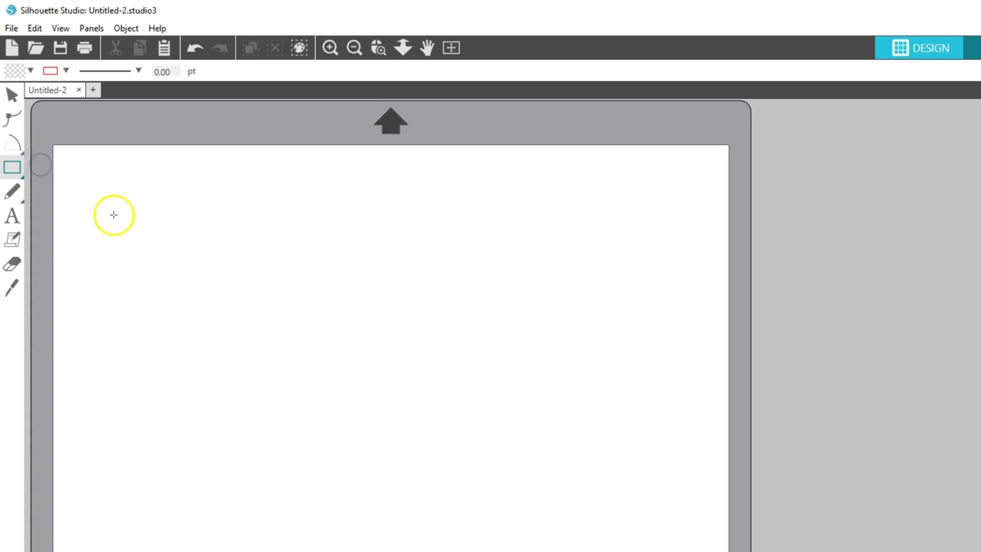
{"action": "left_click_drag", "start_coordinate": [114, 216], "coordinate": [250, 314]}
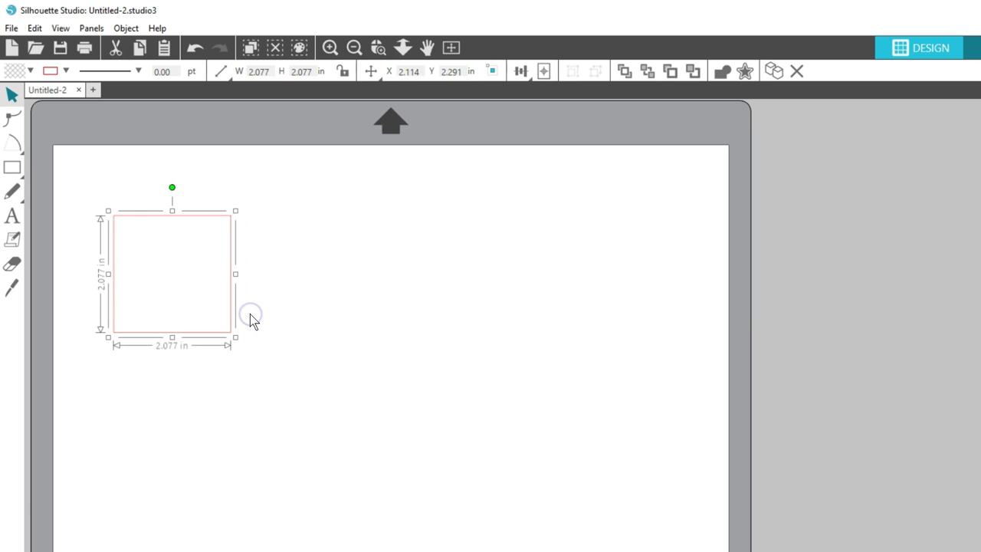
Step: Draw a rounded rectangle beside the square
{"action": "left_click", "coordinate": [11, 167]}
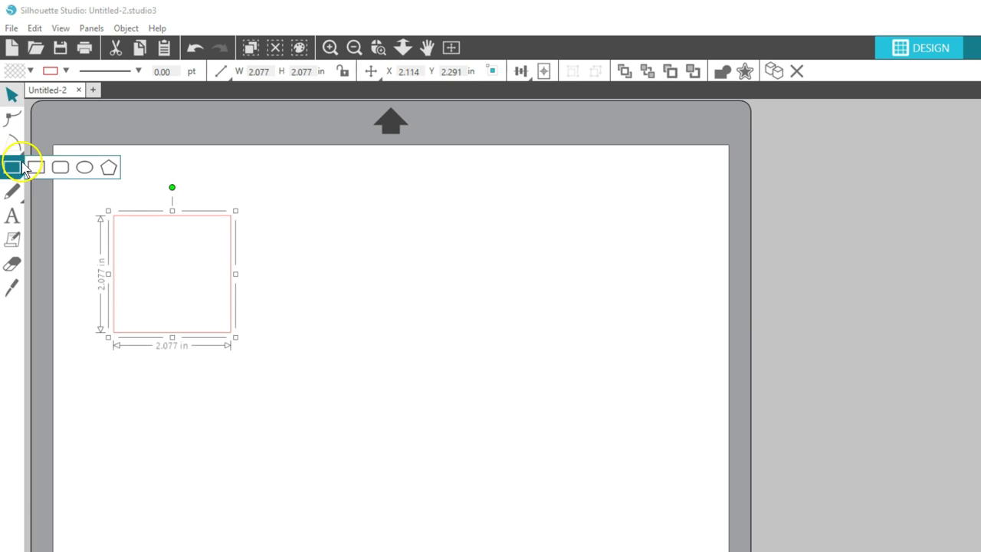
{"action": "left_click", "coordinate": [69, 166]}
{"action": "left_click_drag", "start_coordinate": [268, 222], "coordinate": [477, 336]}
Step: Enlarge the rectangle's corner radius, then select all and delete both shapes
{"action": "left_click", "coordinate": [282, 220]}
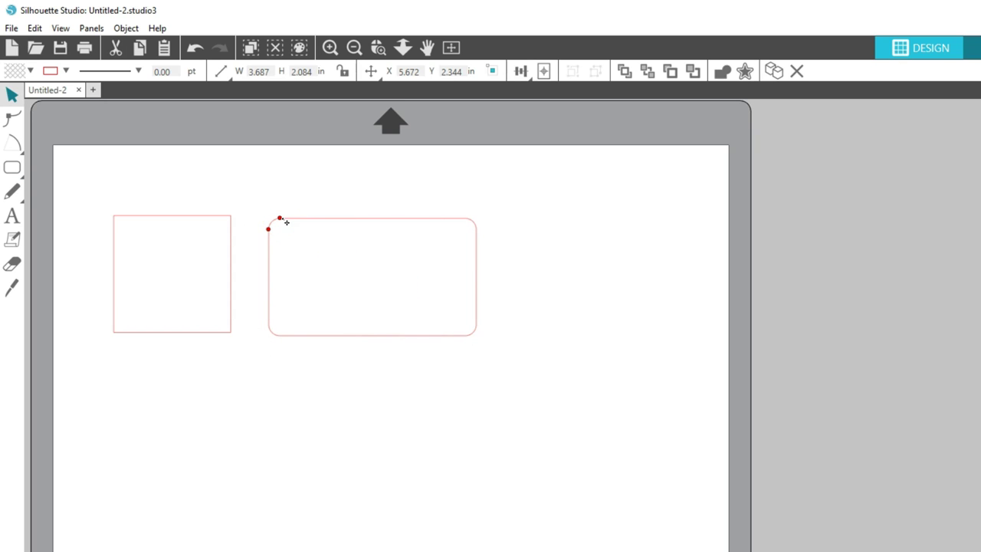
{"action": "left_click_drag", "start_coordinate": [286, 219], "coordinate": [313, 221]}
{"action": "left_click", "coordinate": [269, 251]}
{"action": "mouse_move", "coordinate": [273, 255]}
{"action": "left_mouse_down"}
{"action": "mouse_move", "coordinate": [267, 276]}
{"action": "mouse_move", "coordinate": [274, 243]}
{"action": "left_mouse_up"}
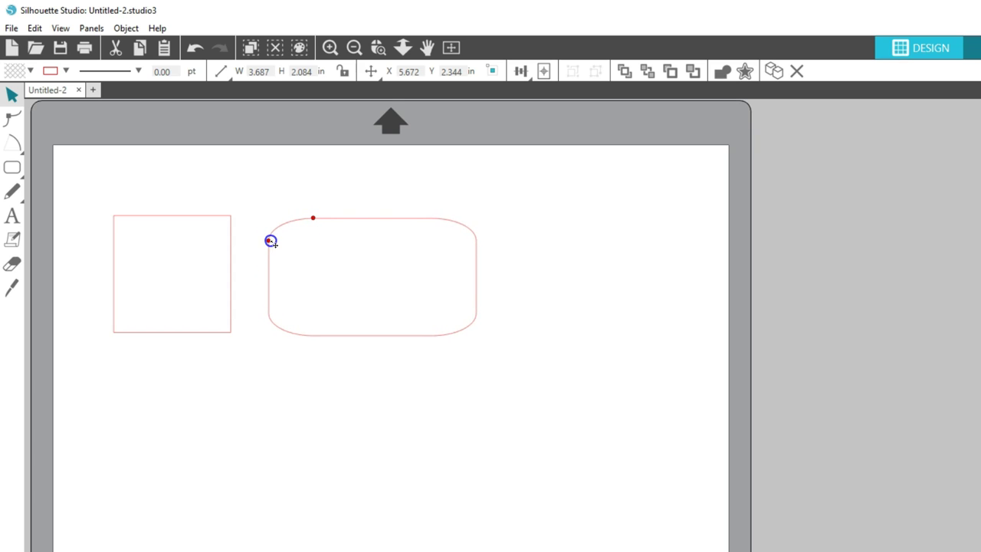
{"action": "key", "text": "ctrl+a"}
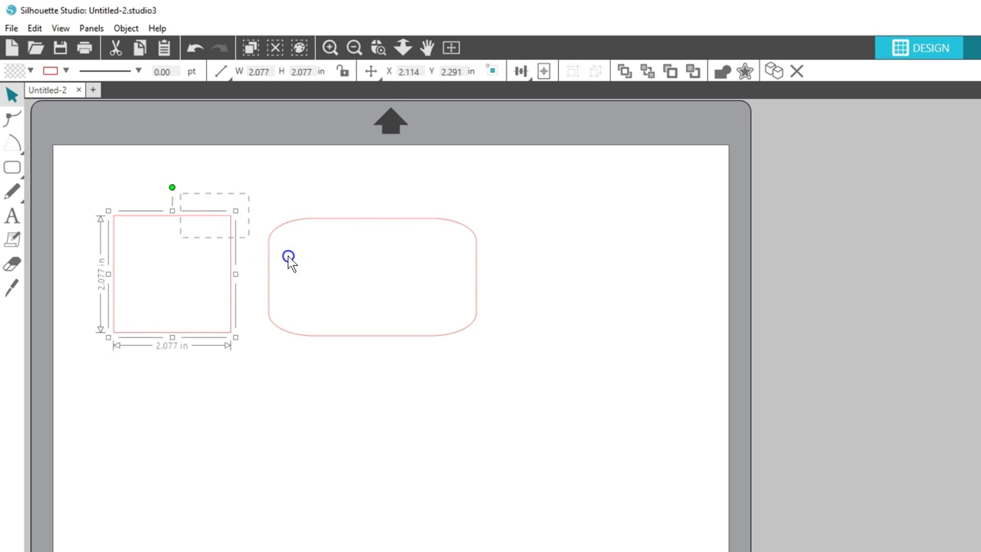
{"action": "key", "text": "Delete"}
{"action": "left_click", "coordinate": [11, 167]}
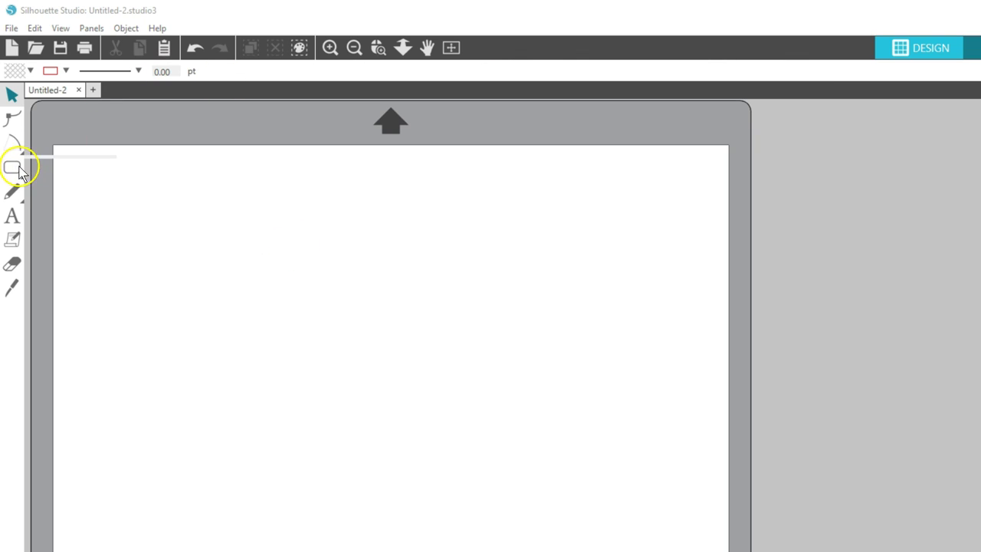
{"action": "left_click", "coordinate": [83, 166]}
{"action": "left_click_drag", "start_coordinate": [128, 218], "coordinate": [296, 316]}
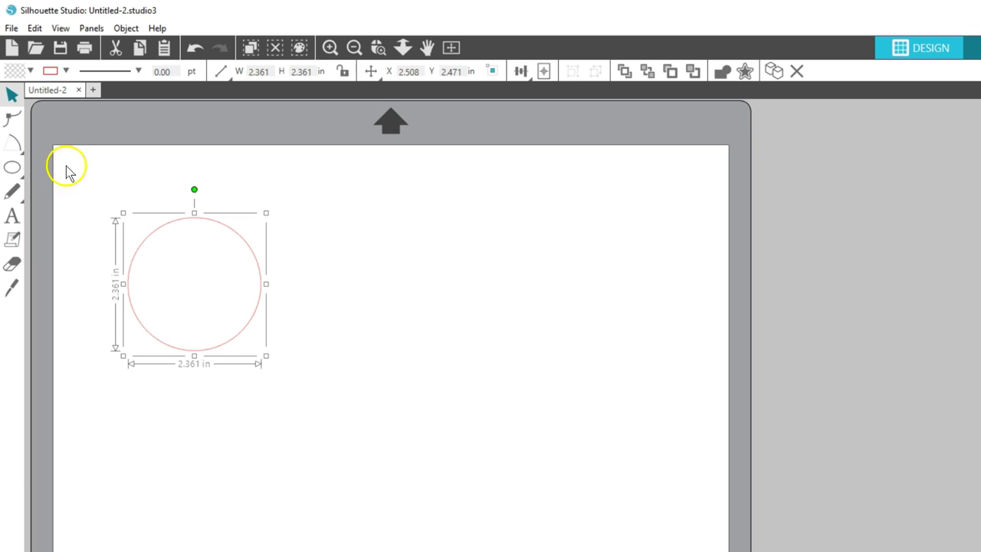
{"action": "key", "text": "Delete"}
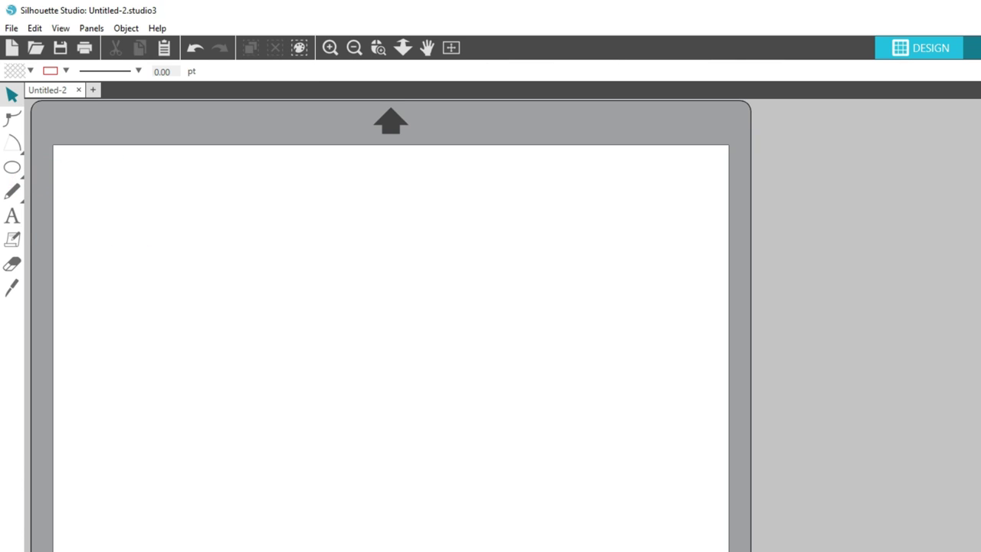
{"action": "mouse_move", "coordinate": [12, 169]}
{"action": "left_click", "coordinate": [108, 167]}
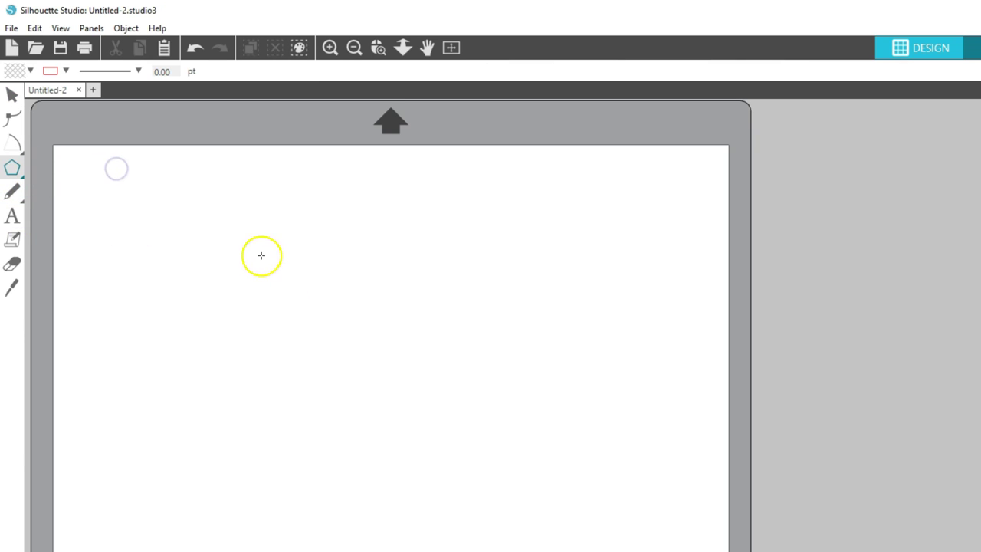
{"action": "left_click_drag", "start_coordinate": [261, 256], "coordinate": [319, 271]}
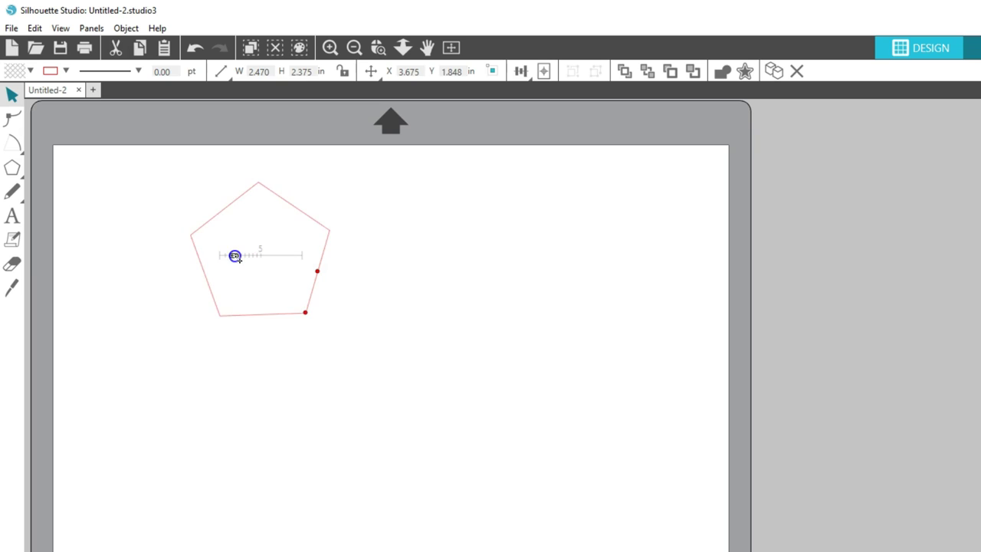
{"action": "mouse_move", "coordinate": [233, 255]}
{"action": "left_mouse_down"}
{"action": "mouse_move", "coordinate": [247, 254]}
{"action": "mouse_move", "coordinate": [224, 255]}
{"action": "left_mouse_up"}
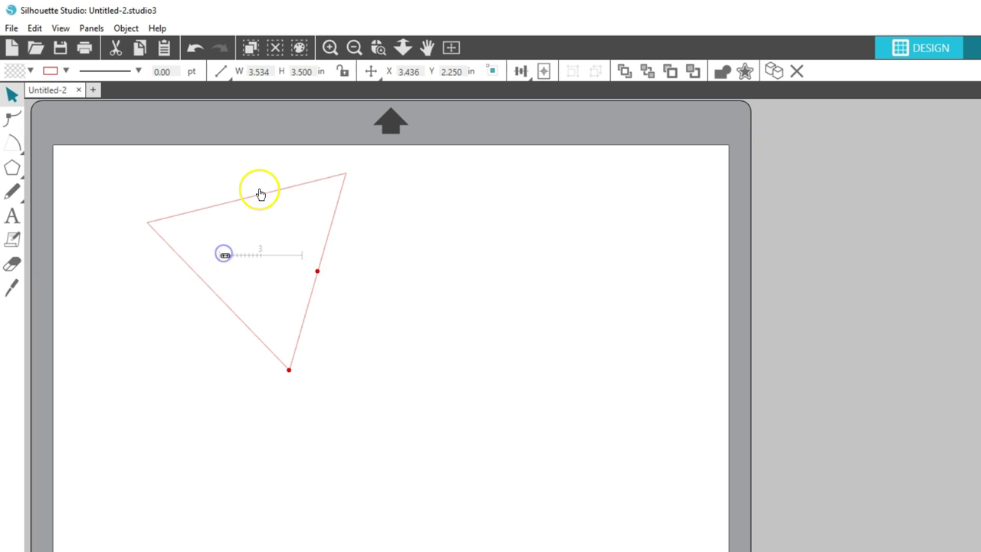
{"action": "left_click", "coordinate": [280, 190]}
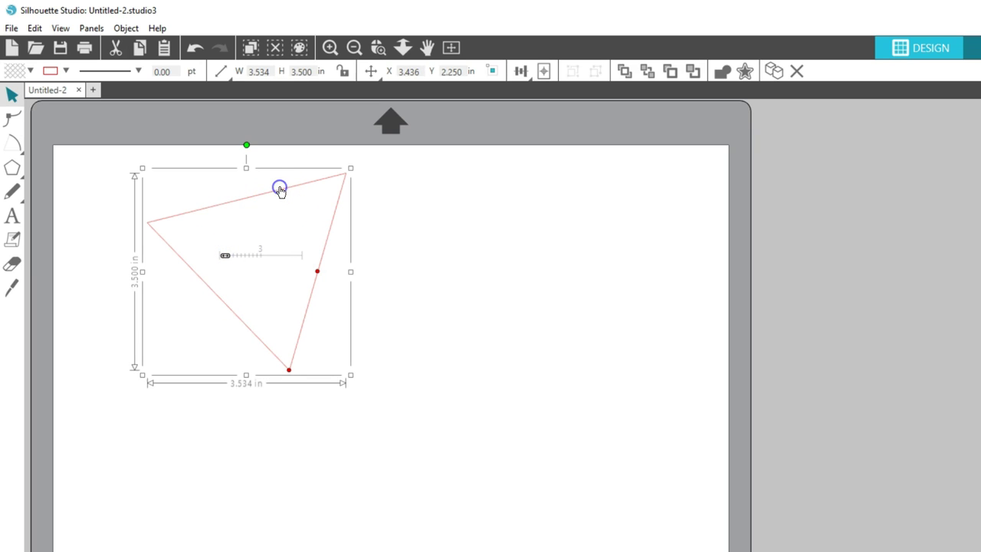
{"action": "key", "text": "Delete"}
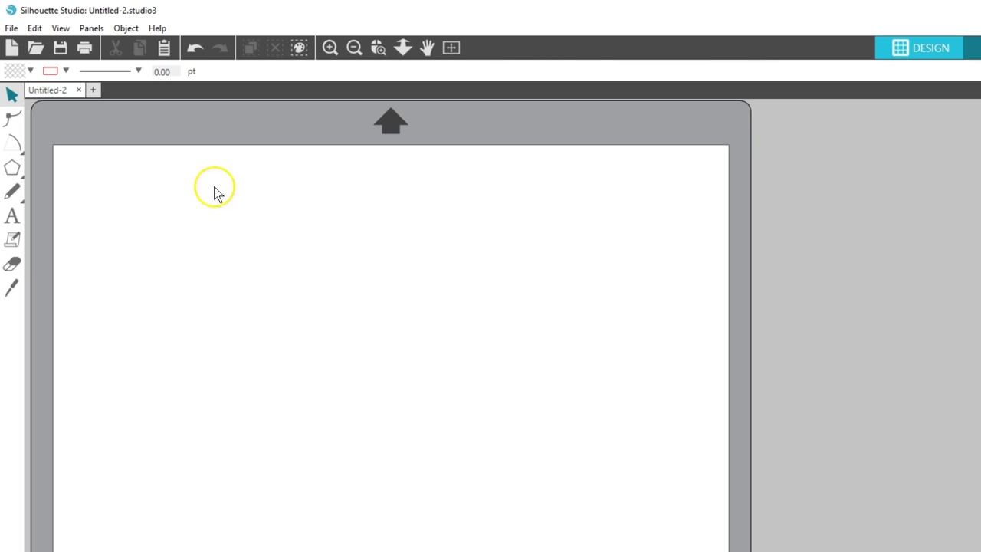
Step: Sketch a Pencil freehand stroke and a Smooth Freehand zigzag stroke on the mat
{"action": "left_click", "coordinate": [13, 191]}
{"action": "mouse_move", "coordinate": [151, 271]}
{"action": "left_mouse_down"}
{"action": "mouse_move", "coordinate": [213, 247]}
{"action": "mouse_move", "coordinate": [231, 301]}
{"action": "mouse_move", "coordinate": [204, 348]}
{"action": "mouse_move", "coordinate": [217, 399]}
{"action": "mouse_move", "coordinate": [245, 431]}
{"action": "left_mouse_up"}
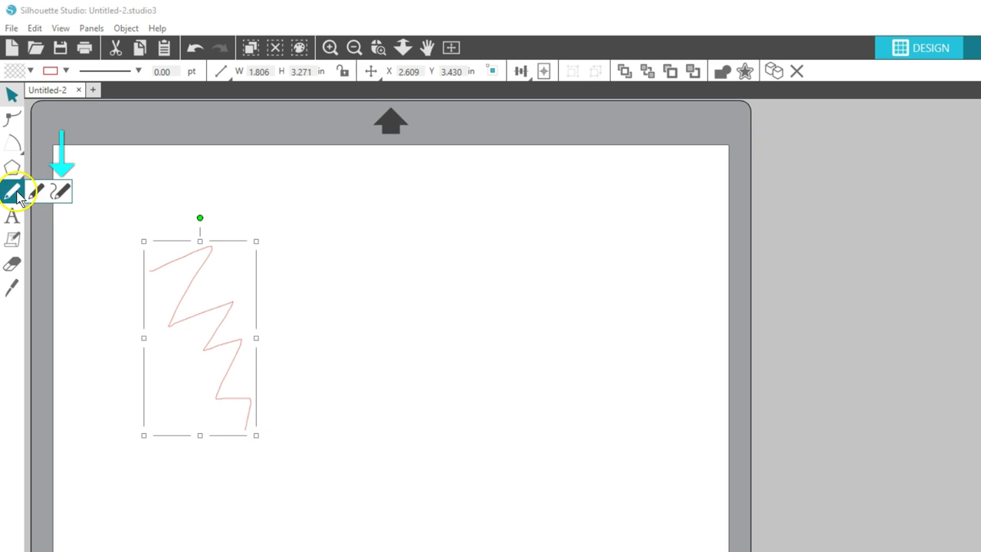
{"action": "left_click", "coordinate": [62, 190]}
{"action": "mouse_move", "coordinate": [271, 247]}
{"action": "left_mouse_down"}
{"action": "mouse_move", "coordinate": [347, 240]}
{"action": "mouse_move", "coordinate": [295, 327]}
{"action": "mouse_move", "coordinate": [374, 294]}
{"action": "mouse_move", "coordinate": [334, 360]}
{"action": "mouse_move", "coordinate": [398, 341]}
{"action": "mouse_move", "coordinate": [368, 413]}
{"action": "mouse_move", "coordinate": [419, 396]}
{"action": "mouse_move", "coordinate": [405, 442]}
{"action": "left_mouse_up"}
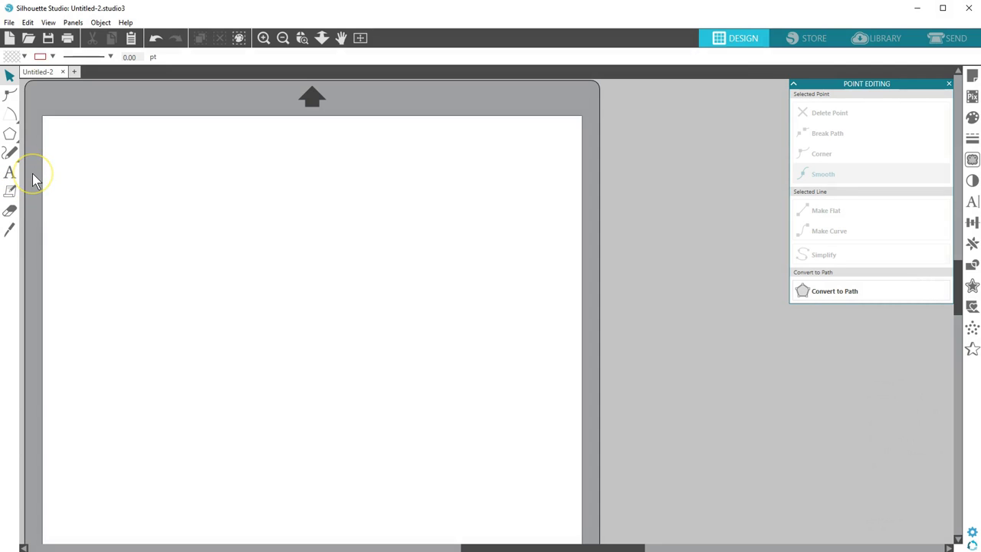
Step: Close the point-editing options and pick the Text tool
{"action": "left_click", "coordinate": [949, 84]}
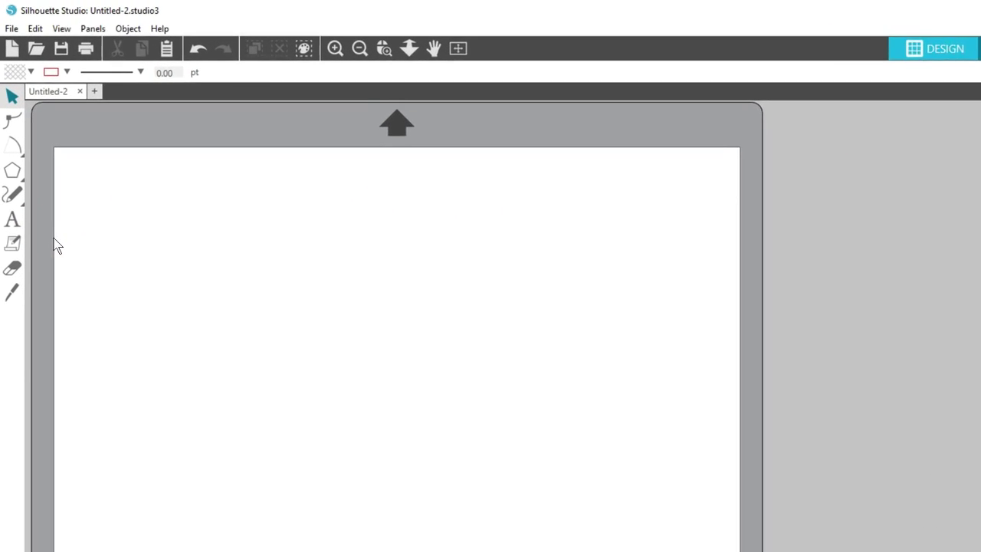
{"action": "left_click", "coordinate": [12, 225]}
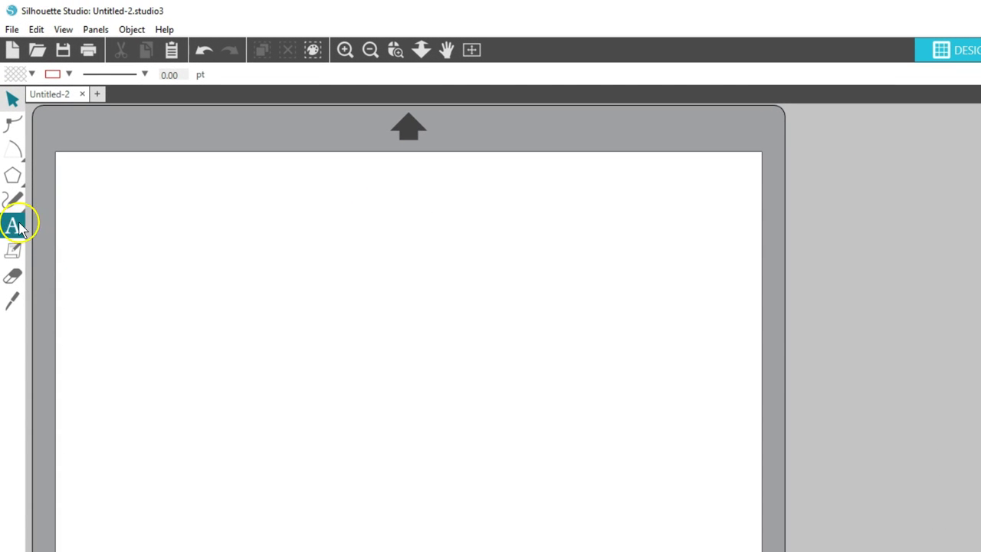
Step: Type 'Silhouette' as a new text object on the mat and select all its letters
{"action": "left_click", "coordinate": [117, 291]}
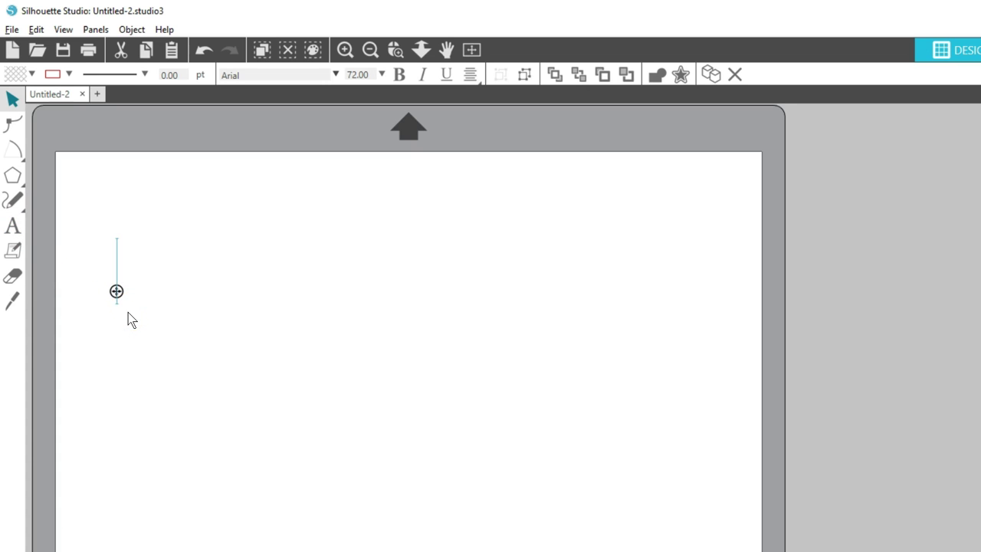
{"action": "type", "text": "Silhouette"}
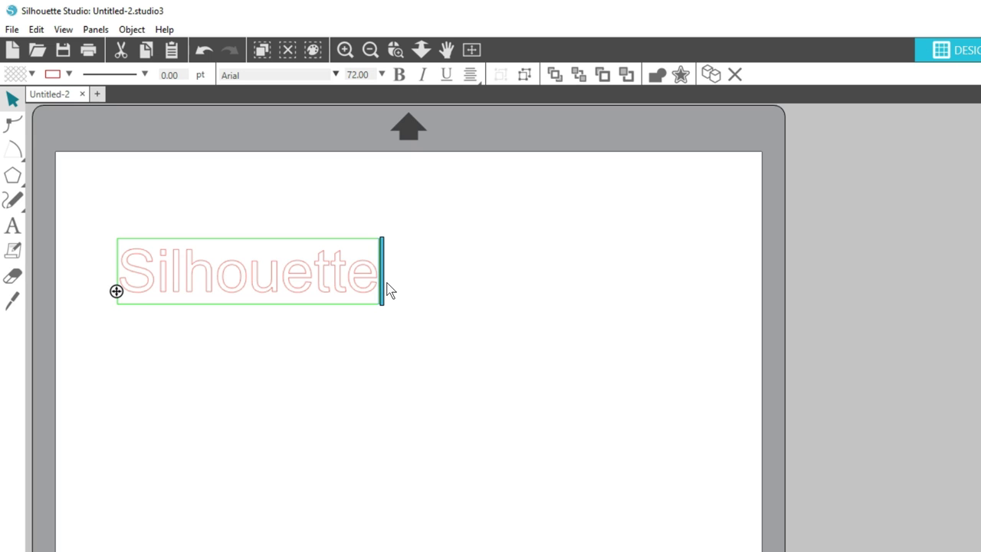
{"action": "left_click", "coordinate": [367, 282]}
{"action": "left_click_drag", "start_coordinate": [377, 282], "coordinate": [118, 270]}
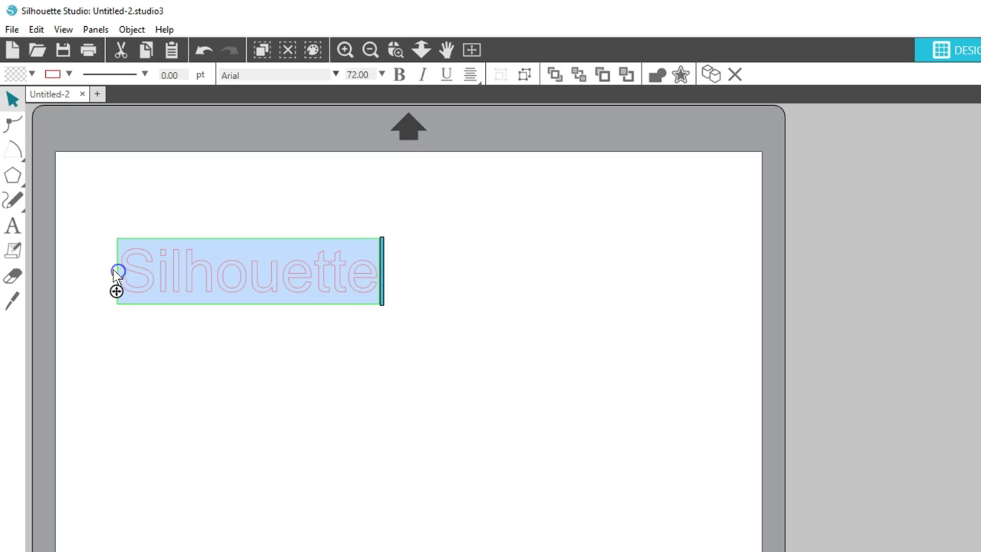
Step: Set the text to KB Lemon and Honey at 144 pt, left-aligned
{"action": "left_click", "coordinate": [327, 73]}
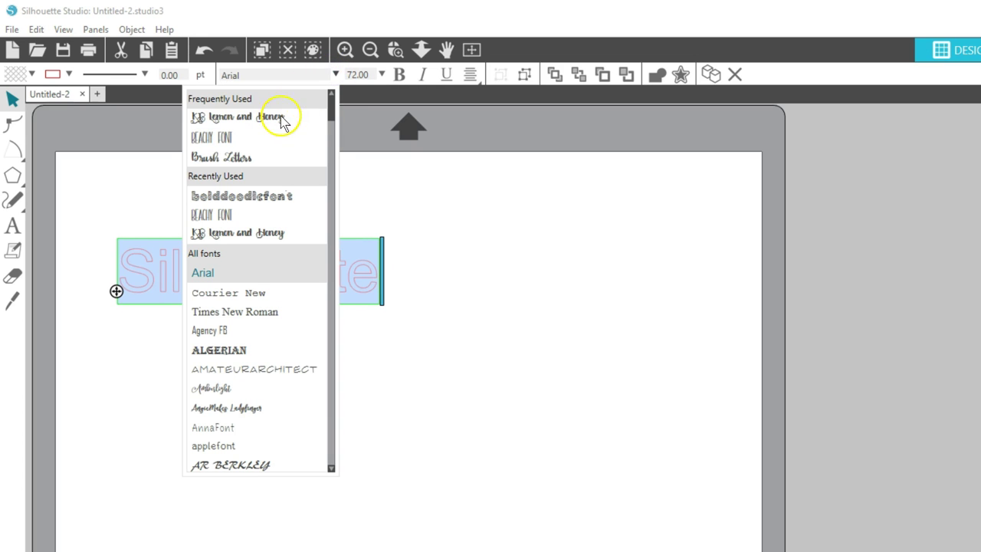
{"action": "left_click", "coordinate": [275, 117]}
{"action": "left_click", "coordinate": [381, 74]}
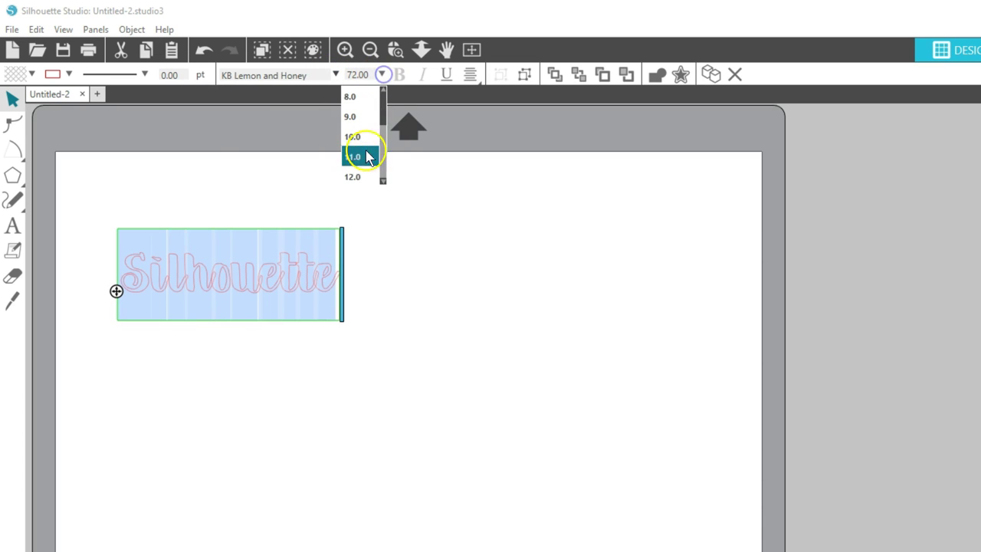
{"action": "left_click_drag", "start_coordinate": [386, 125], "coordinate": [383, 169]}
{"action": "left_click", "coordinate": [362, 157]}
{"action": "left_click", "coordinate": [470, 75]}
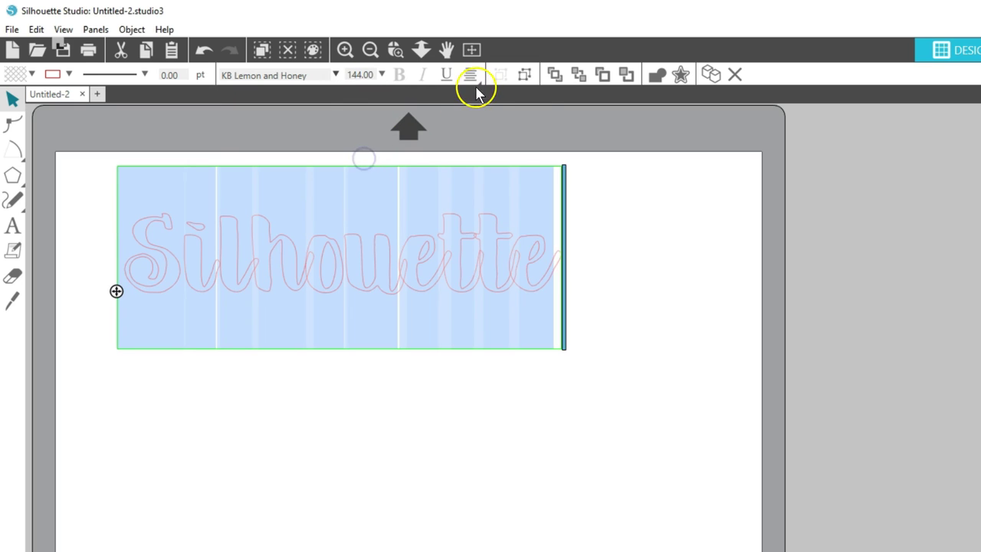
{"action": "left_click", "coordinate": [468, 99]}
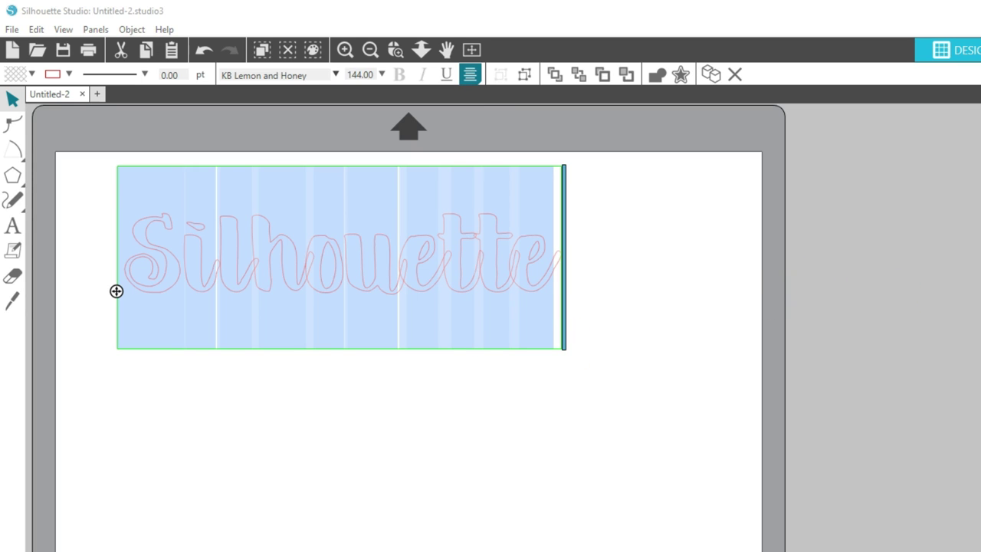
Step: Add a second line reading 'Studio' below 'Silhouette' in the same text block
{"action": "left_click", "coordinate": [557, 267]}
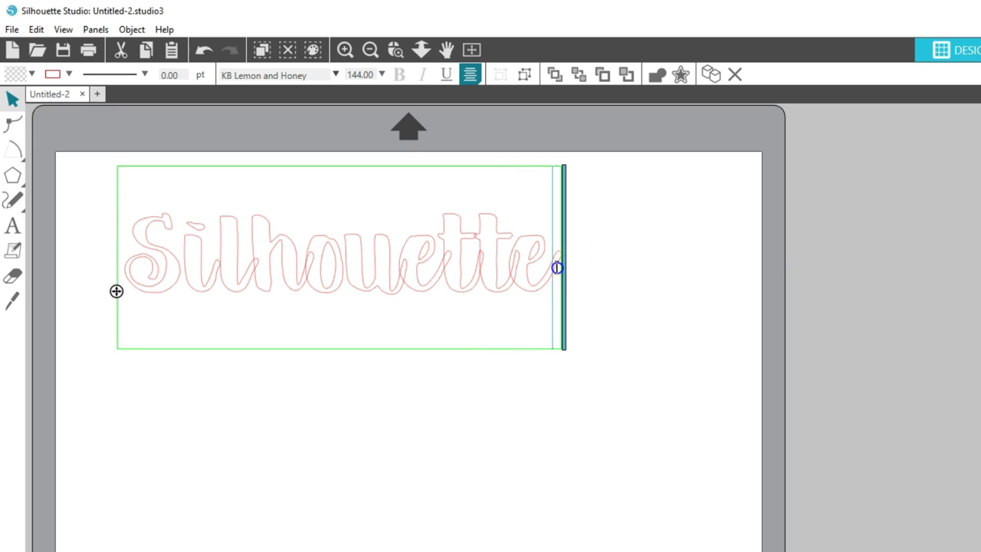
{"action": "key", "text": "Return"}
{"action": "type", "text": "Studio"}
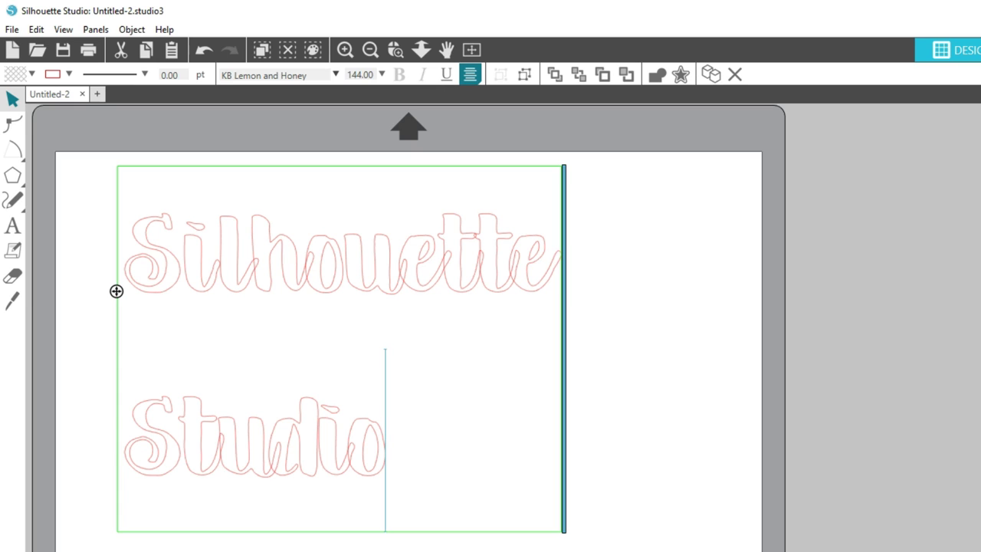
Step: Restyle the two-line title in Beachy Font, center-aligned so STUDIO sits under SILHOUETTE
{"action": "left_click", "coordinate": [583, 463]}
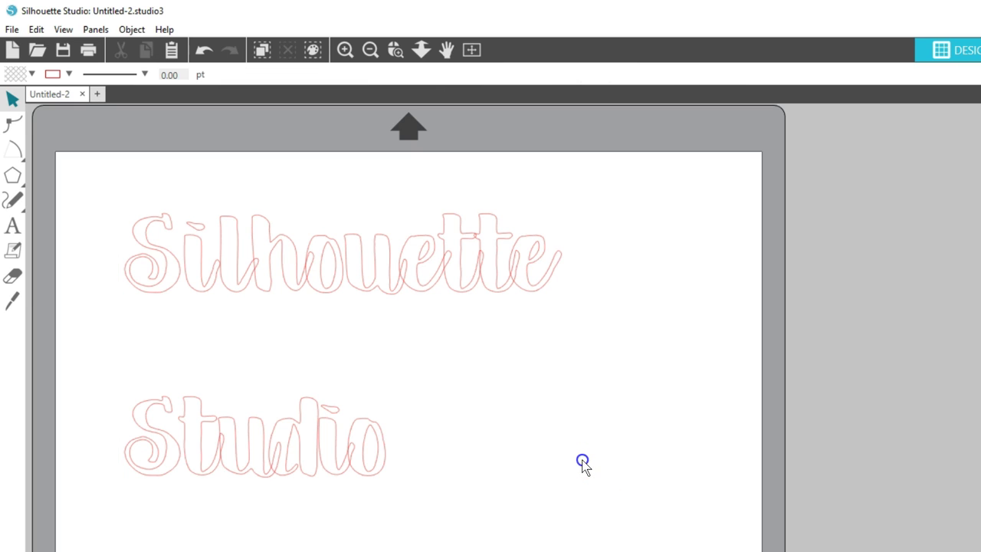
{"action": "left_click", "coordinate": [404, 275]}
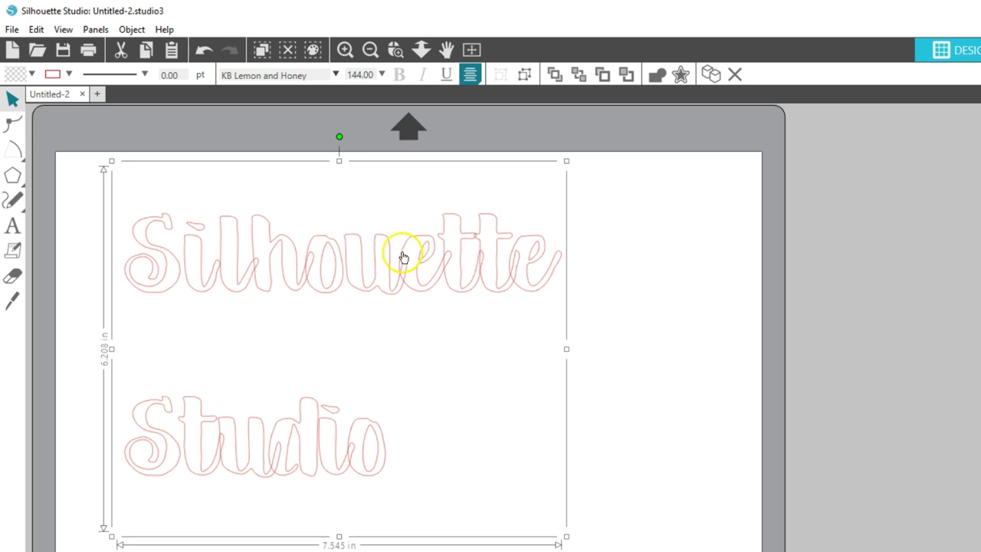
{"action": "left_click", "coordinate": [331, 75]}
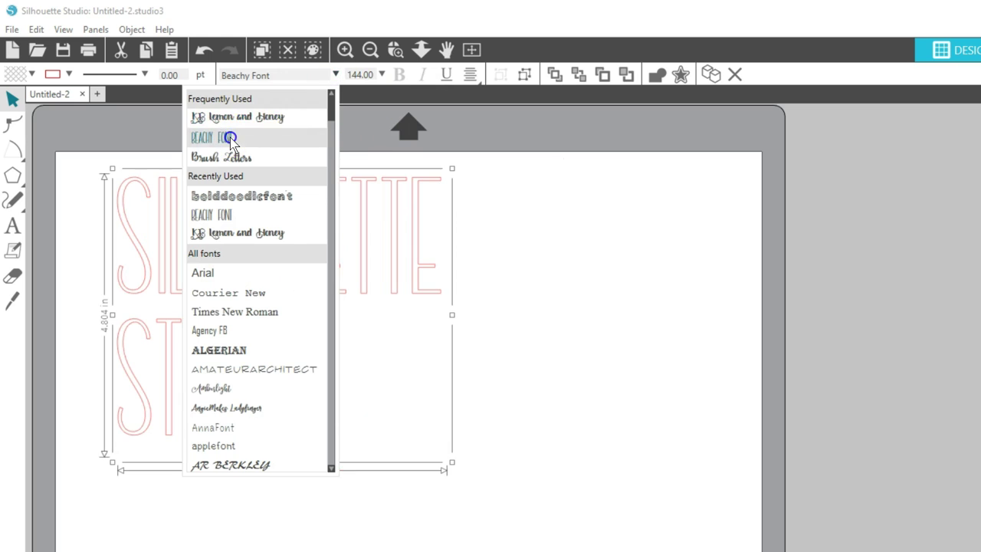
{"action": "left_click", "coordinate": [230, 138]}
{"action": "left_click", "coordinate": [470, 76]}
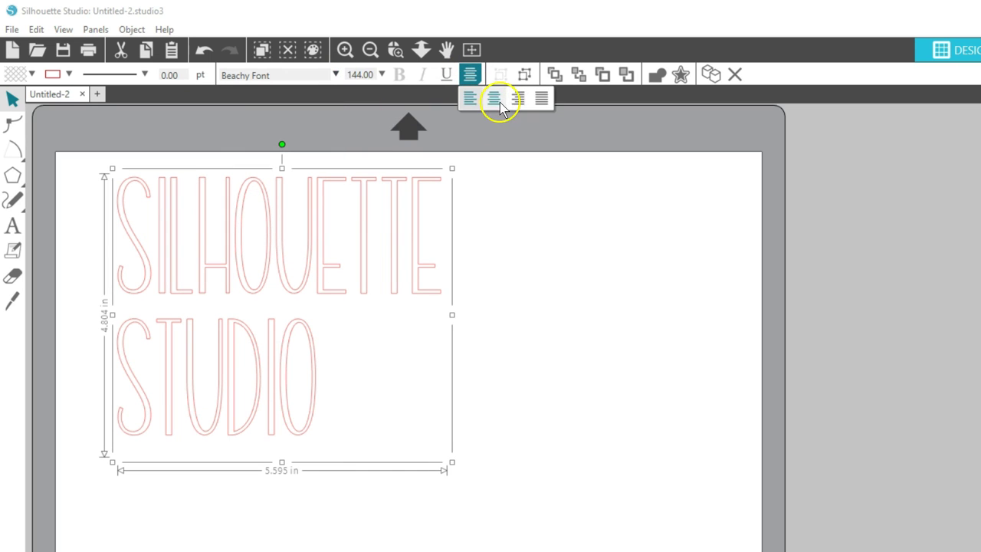
{"action": "left_click", "coordinate": [498, 105]}
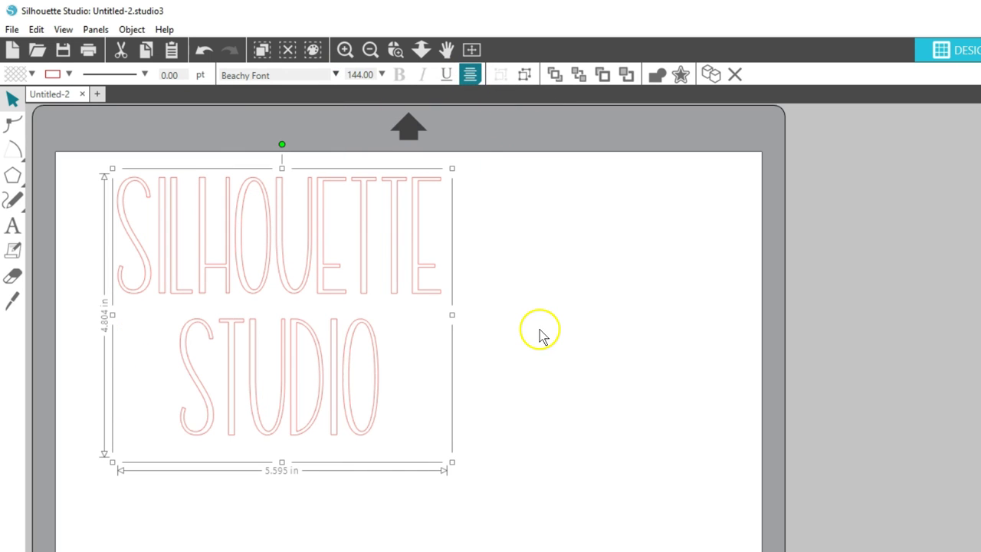
Step: Fill the title with cyan and re-enter text editing
{"action": "left_click", "coordinate": [32, 73]}
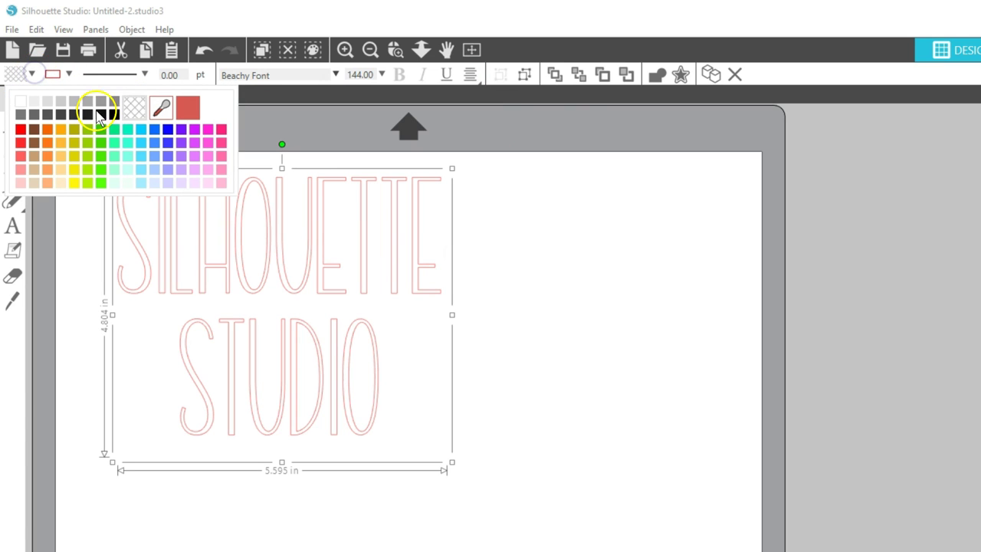
{"action": "left_click", "coordinate": [141, 129]}
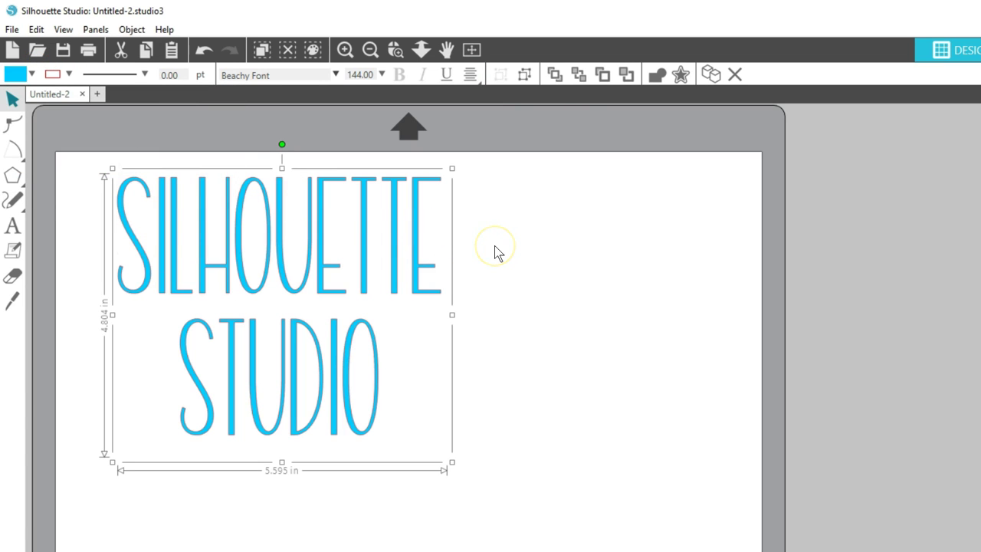
{"action": "double_click", "coordinate": [399, 274]}
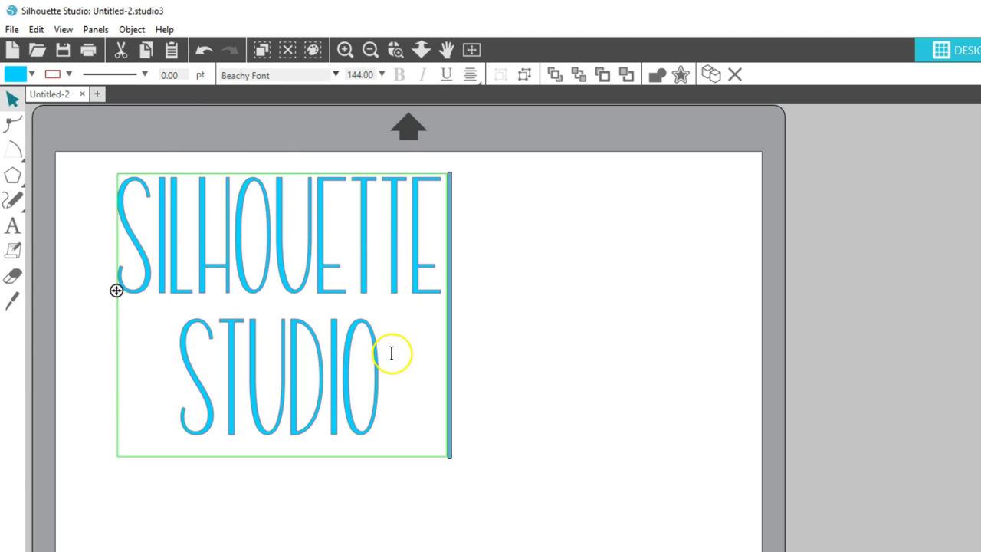
Step: Draw a rectangle around the blue title and select it together with the text
{"action": "left_click", "coordinate": [340, 354]}
{"action": "left_click", "coordinate": [257, 264]}
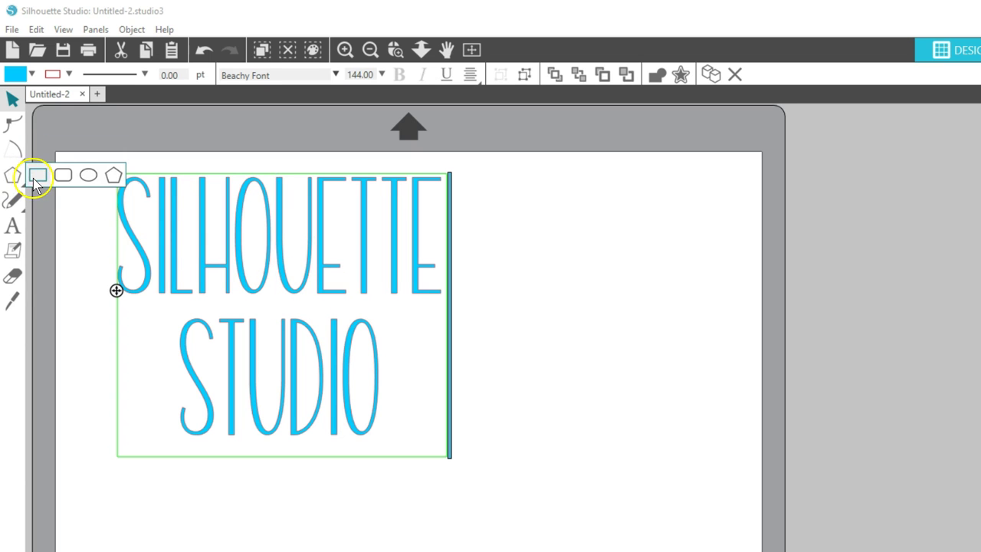
{"action": "left_click", "coordinate": [37, 175]}
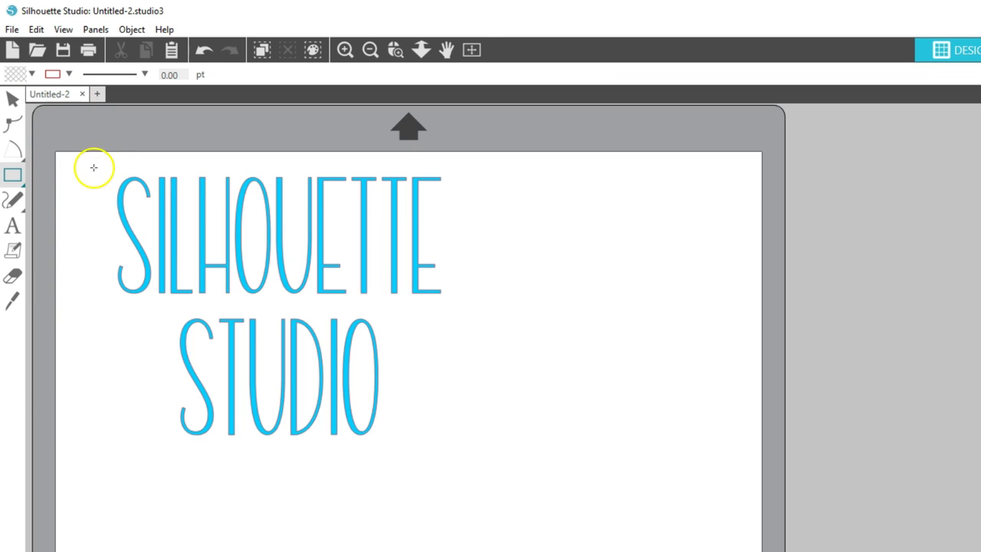
{"action": "mouse_move", "coordinate": [96, 167]}
{"action": "left_mouse_down"}
{"action": "mouse_move", "coordinate": [342, 387]}
{"action": "mouse_move", "coordinate": [465, 451]}
{"action": "left_mouse_up"}
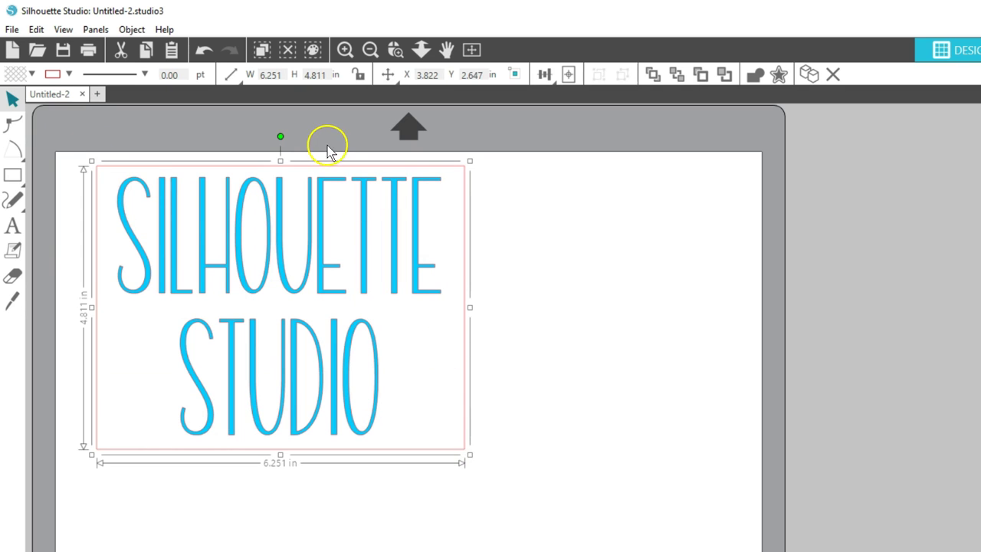
{"action": "left_click", "coordinate": [344, 209], "text": "shift"}
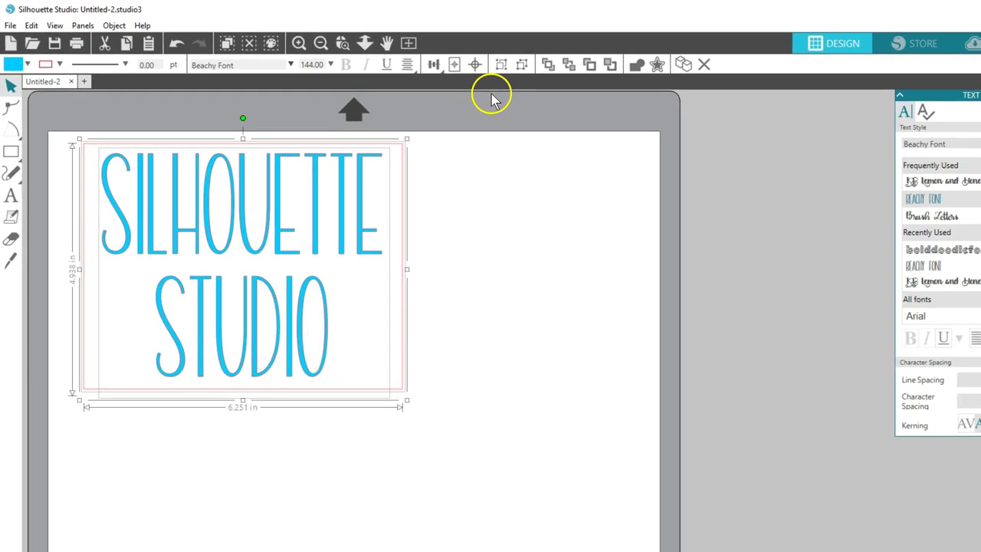
Step: Close the Text Style panel, fit the whole mat into view, and deselect everything
{"action": "left_click", "coordinate": [949, 83]}
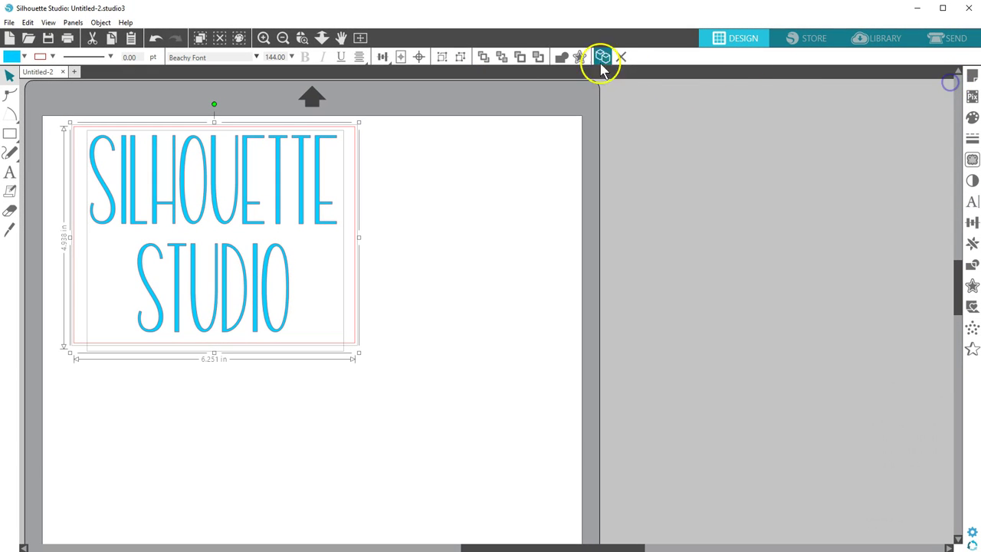
{"action": "left_click", "coordinate": [364, 41]}
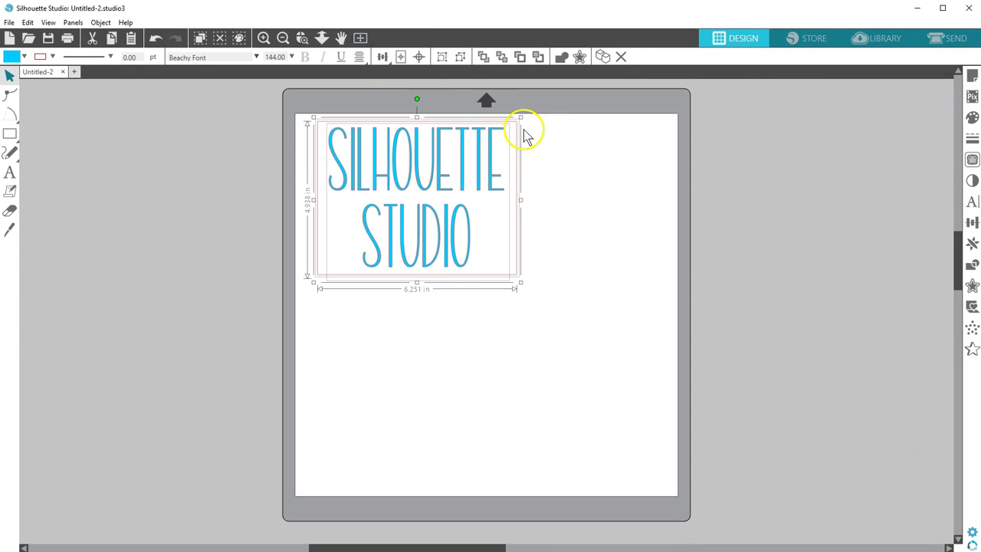
{"action": "left_click", "coordinate": [548, 139]}
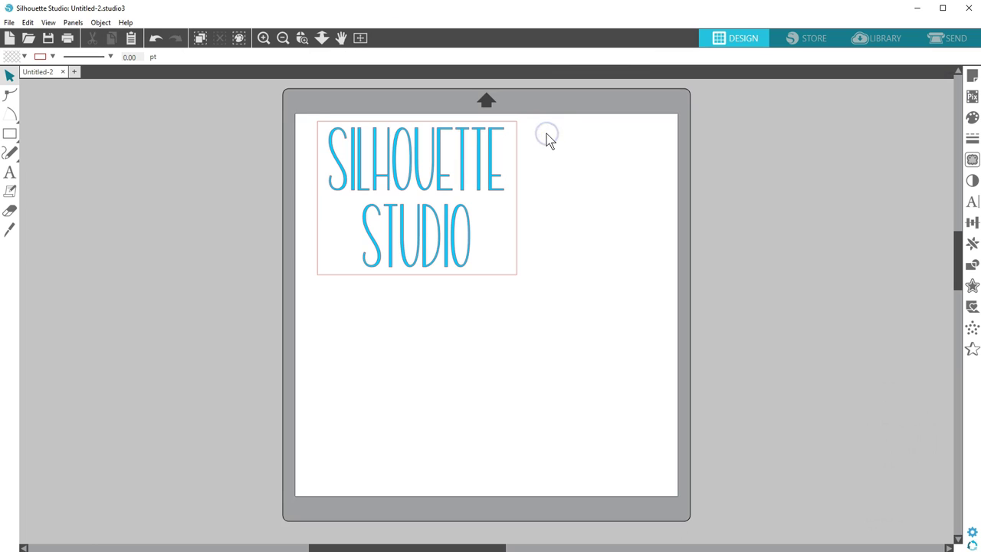